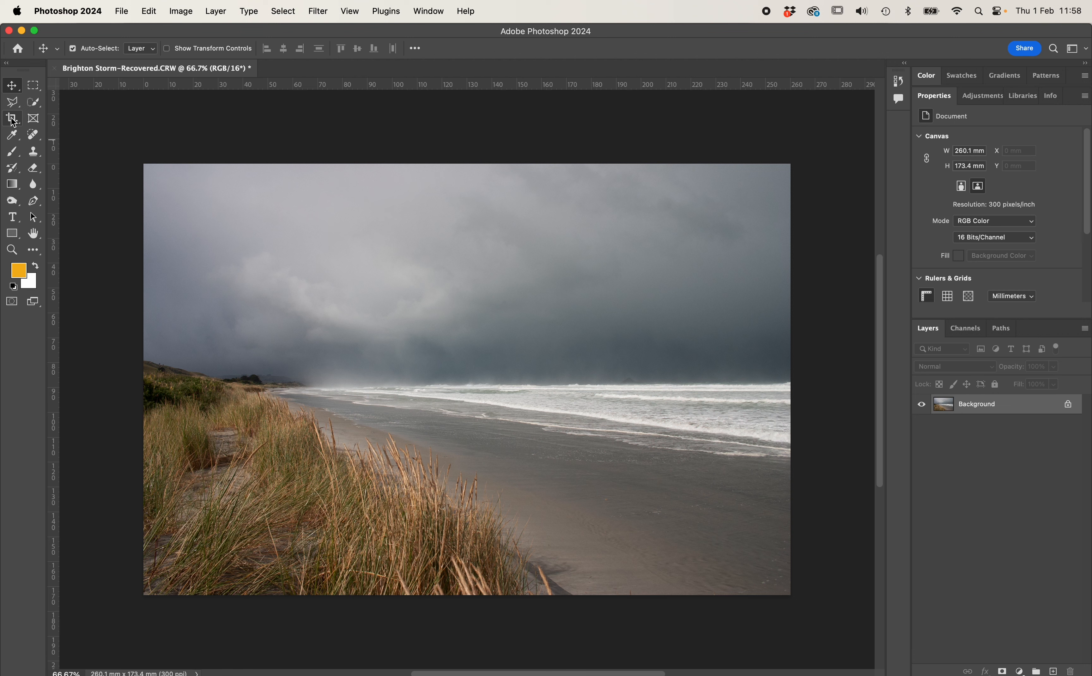
Step: Crop the beach photo inward from its upper-right corner to about 215 by 126 mm
left_click(12, 118)
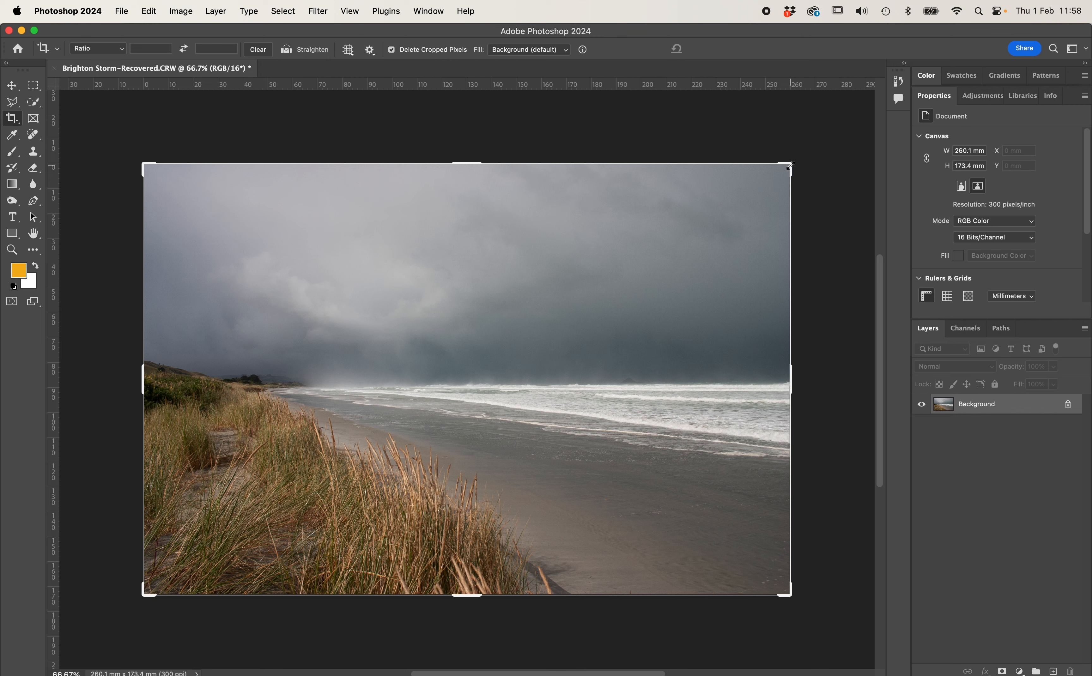
left_click_drag(789, 166, 767, 188)
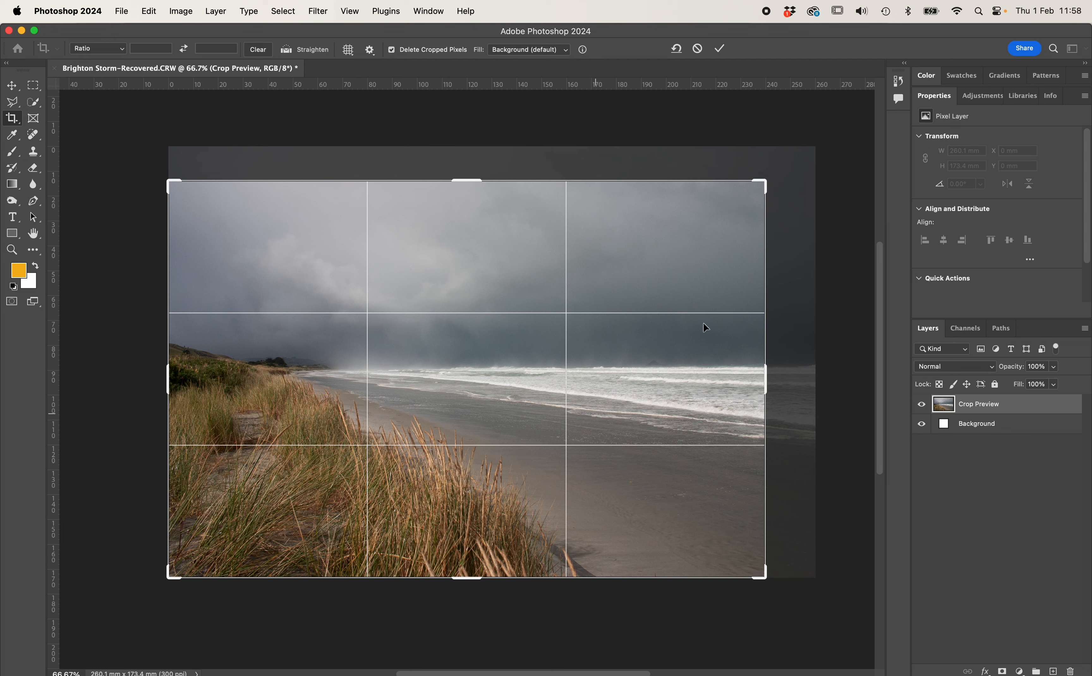
left_click_drag(764, 183, 733, 224)
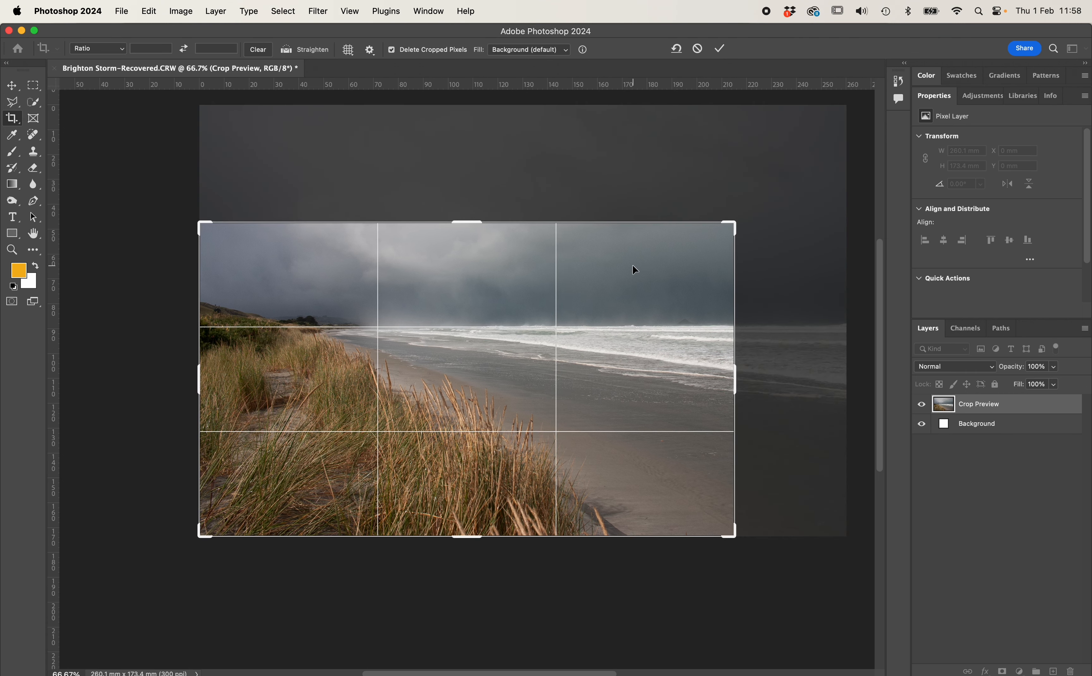
key("Return")
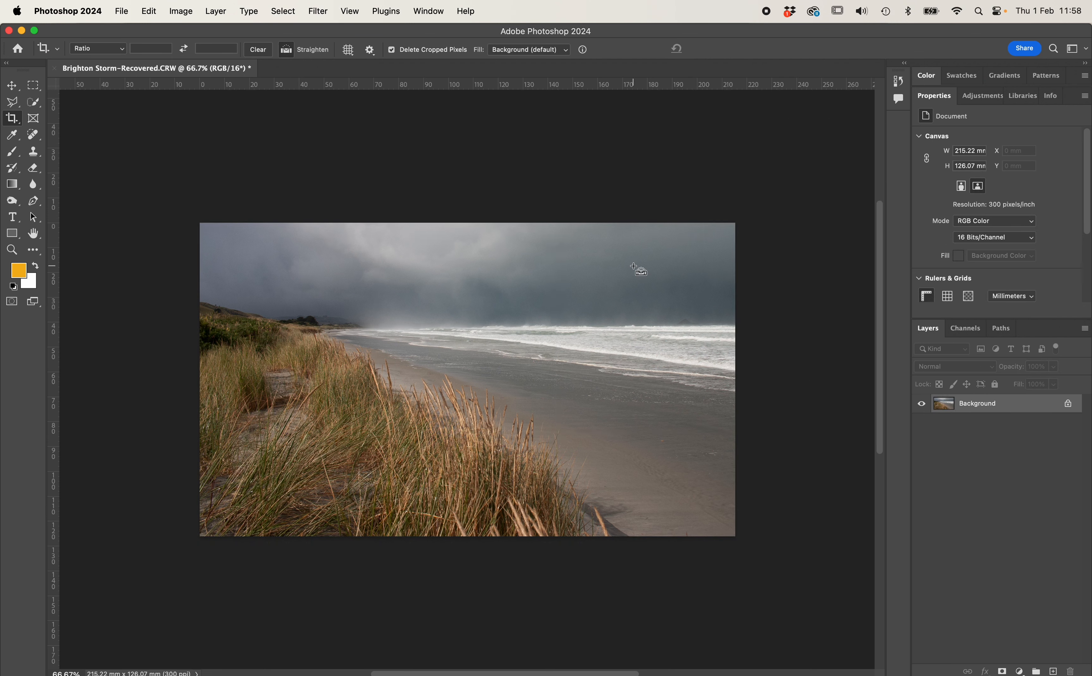
Step: Undo the upper-right corner crop to restore the full photo
key("super+z")
key("super+z")
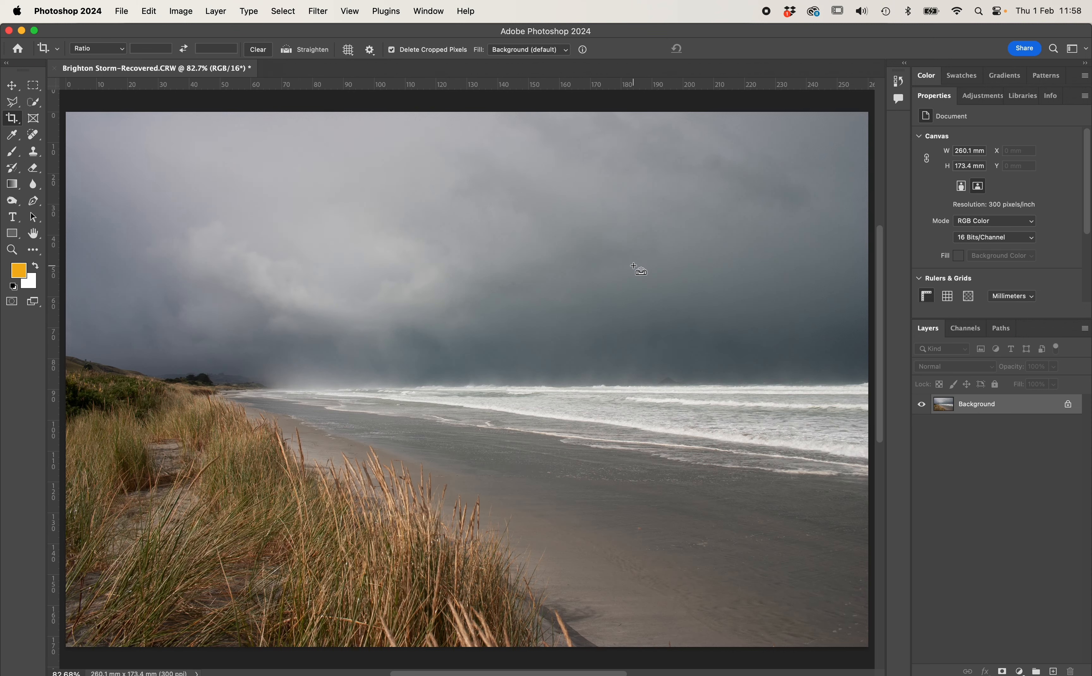
key("super+shift+z")
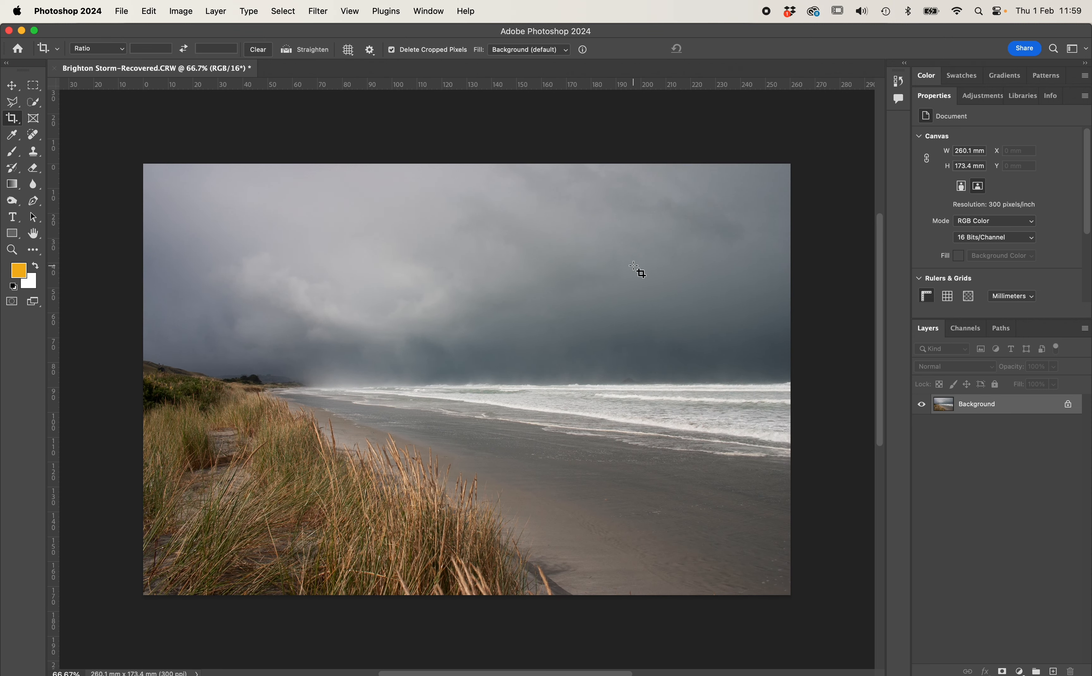
Step: Crop the photo from its lower-right corner to about 220 by 134 mm, trying a slight image rotation and undoing it before committing
left_click(636, 268)
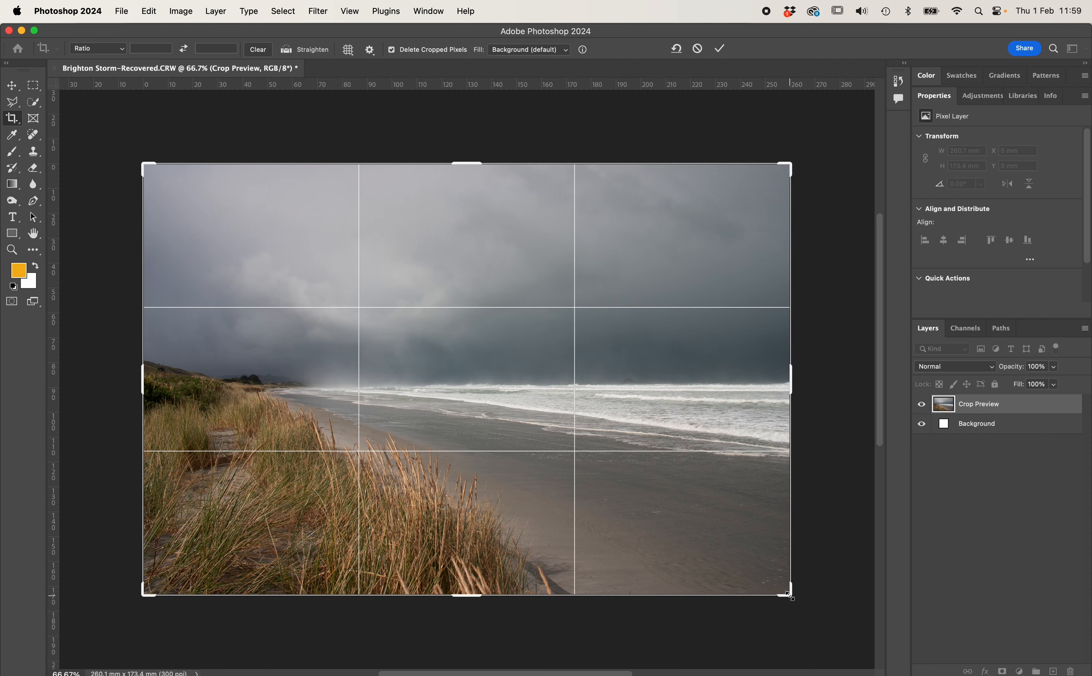
left_click_drag(790, 596, 739, 547)
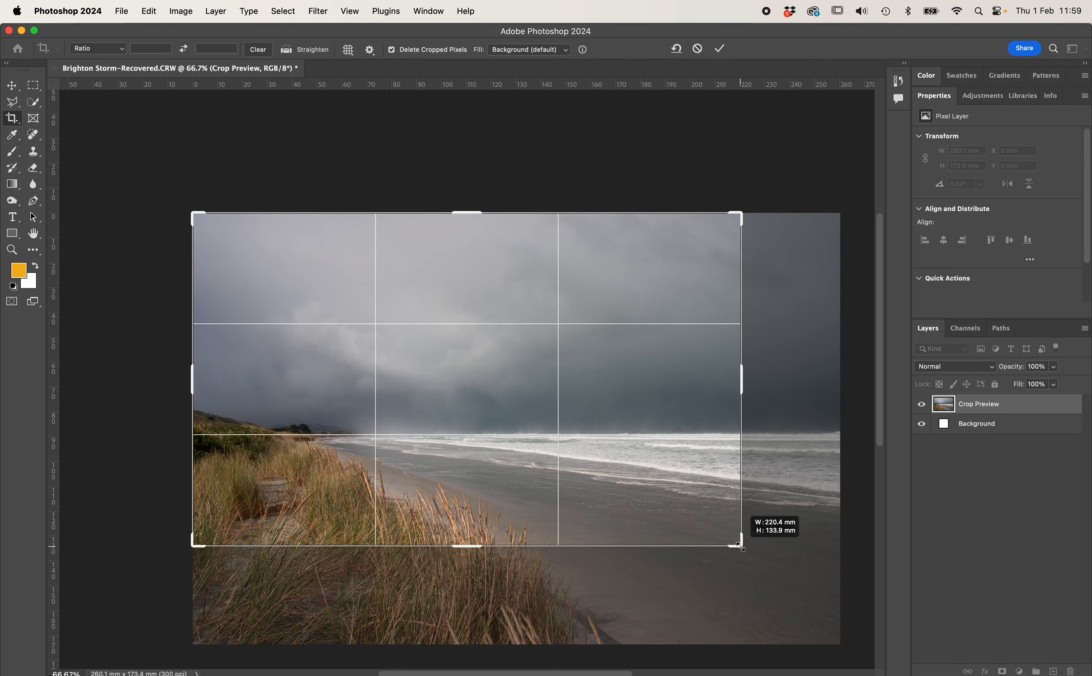
left_click_drag(739, 547, 739, 547)
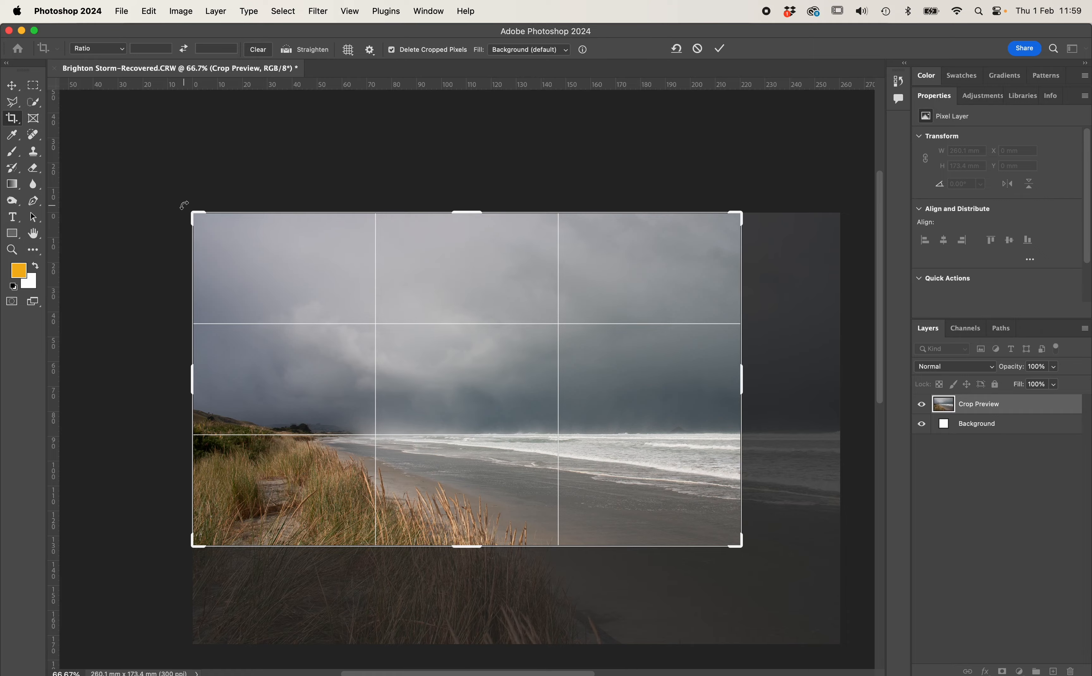
left_click_drag(184, 205, 177, 232)
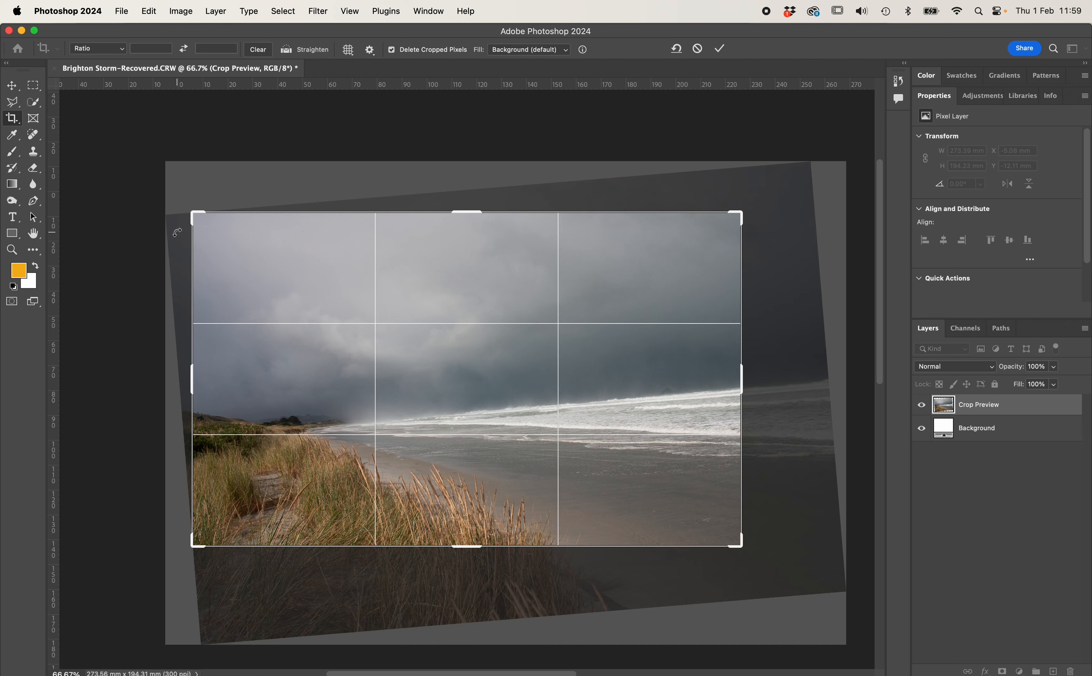
key("super+z")
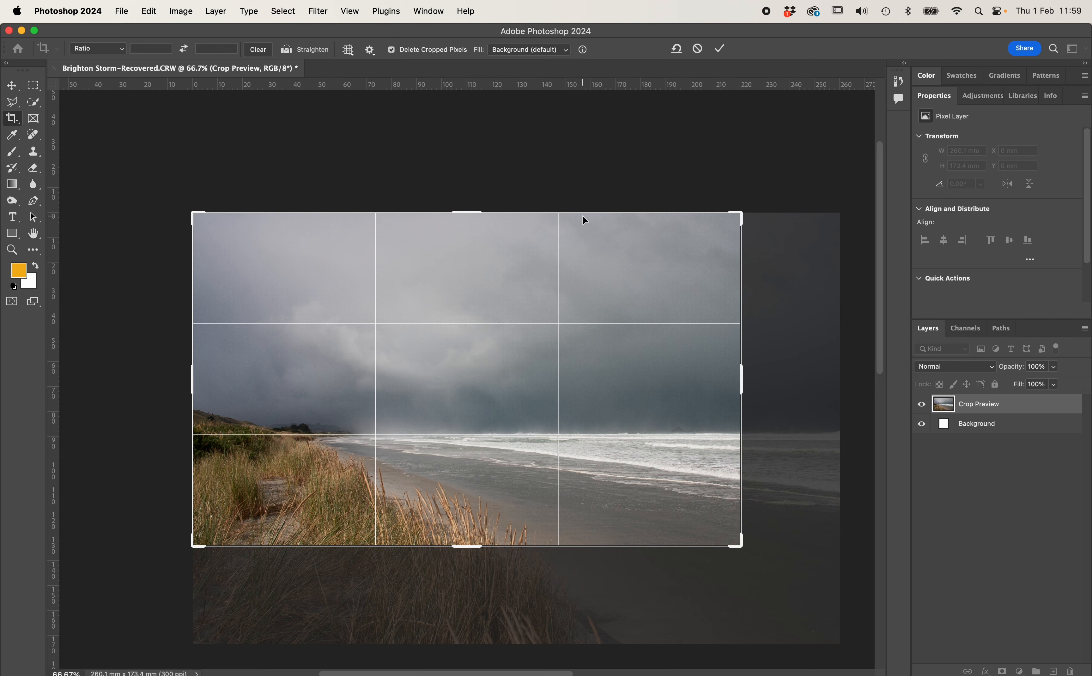
key("Return")
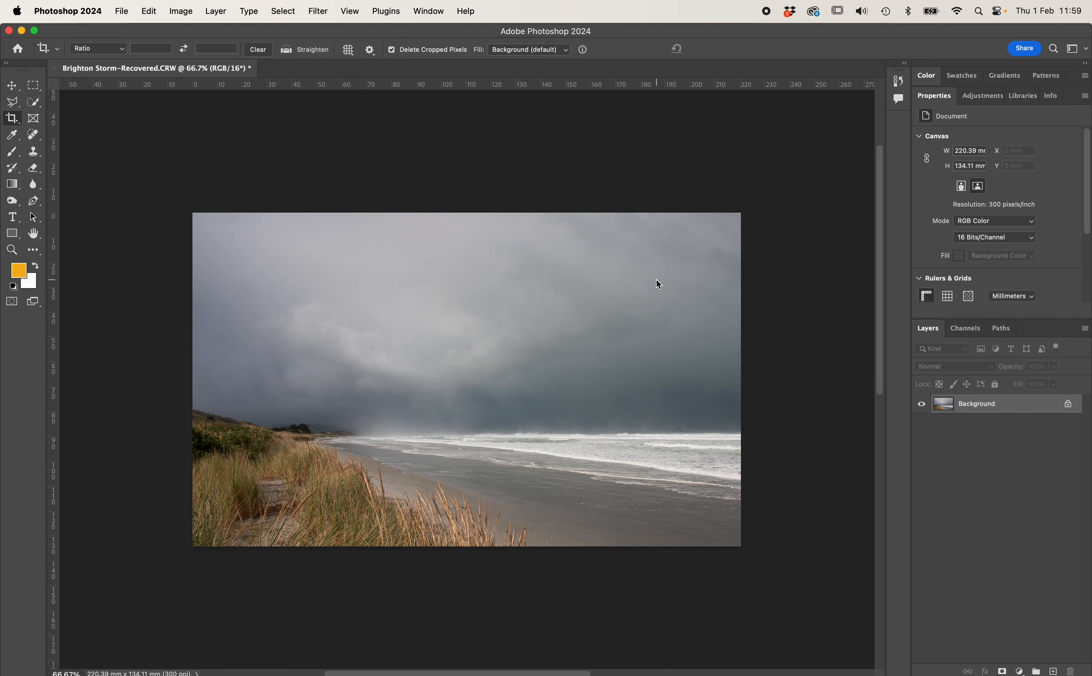
Step: Undo the lower-right corner crop and show the whole photo with space around it
key("super+z")
key("super")
key("super+0")
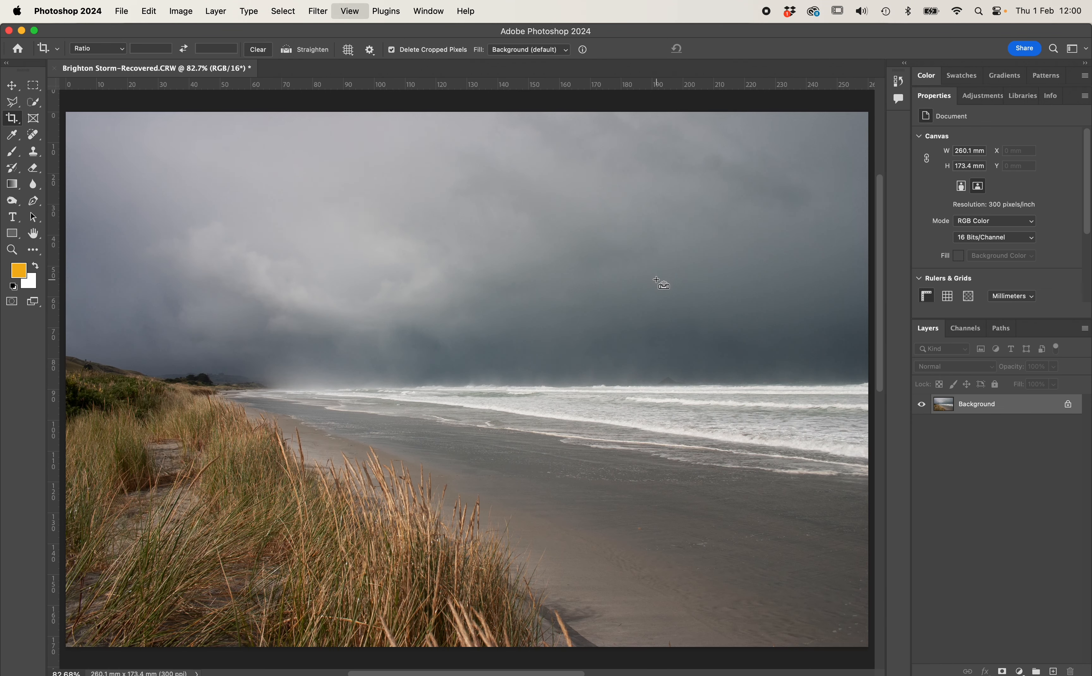
key("super+minus")
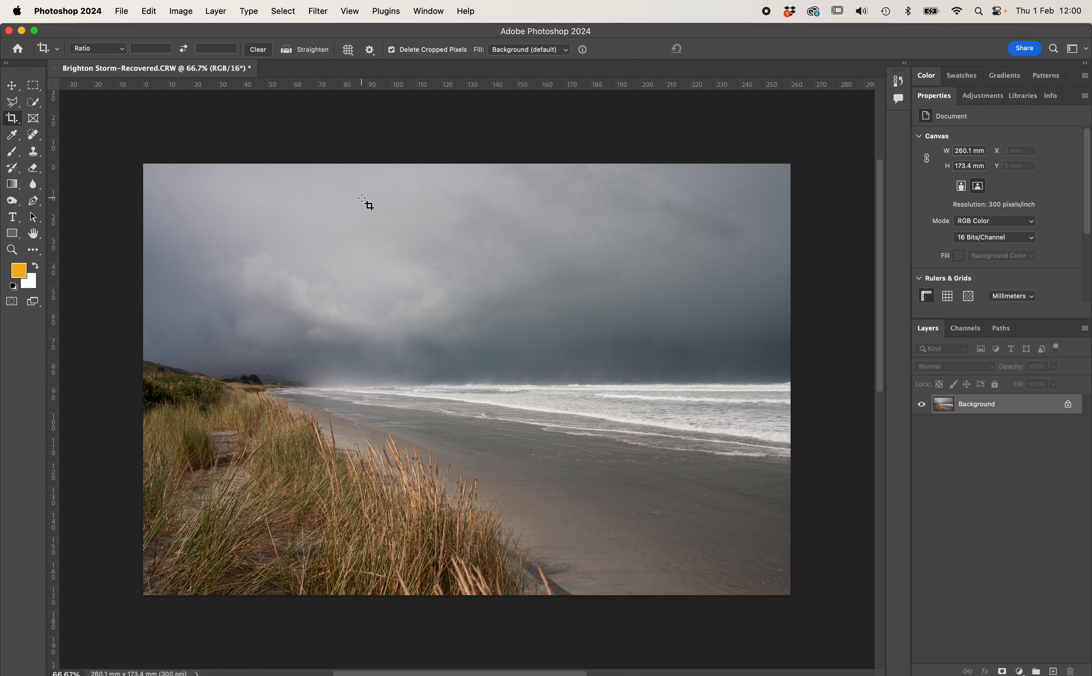
Step: Turn off Delete Cropped Pixels and crop the photo from its upper-right corner to about 227 by 128 mm
left_click(391, 50)
left_click(332, 193)
left_click_drag(792, 164, 753, 221)
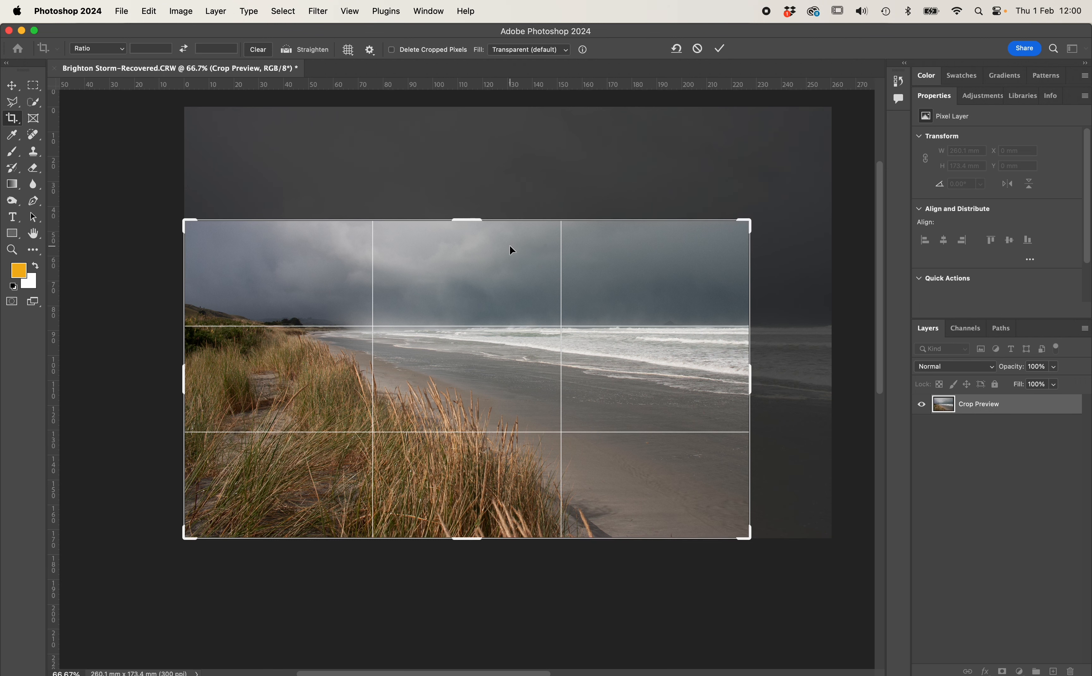
key("Return")
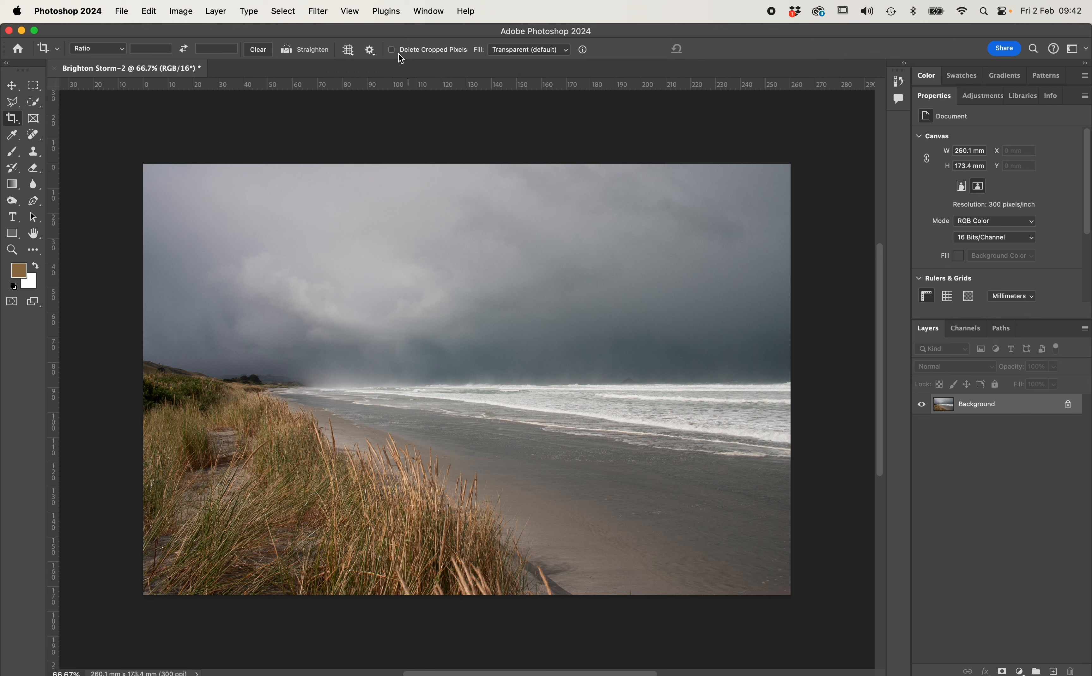
Step: Crop the Brighton Storm-2 photo non-destructively from its upper-right corner to about 206 by 127 mm
left_click(410, 223)
left_click_drag(785, 166, 722, 221)
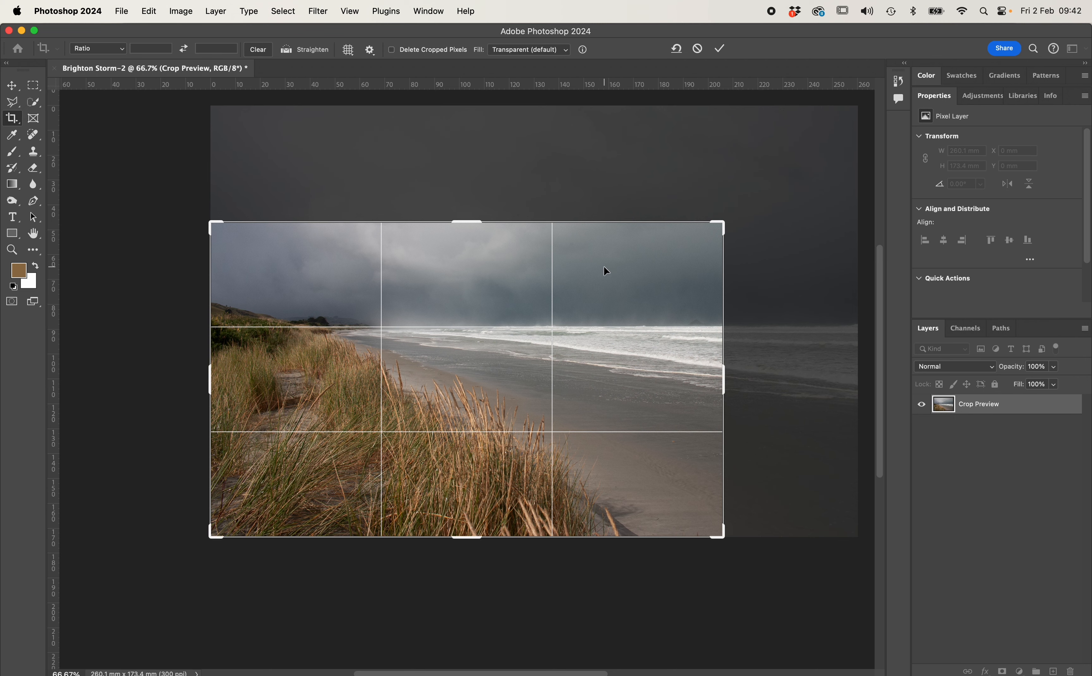
key("Return")
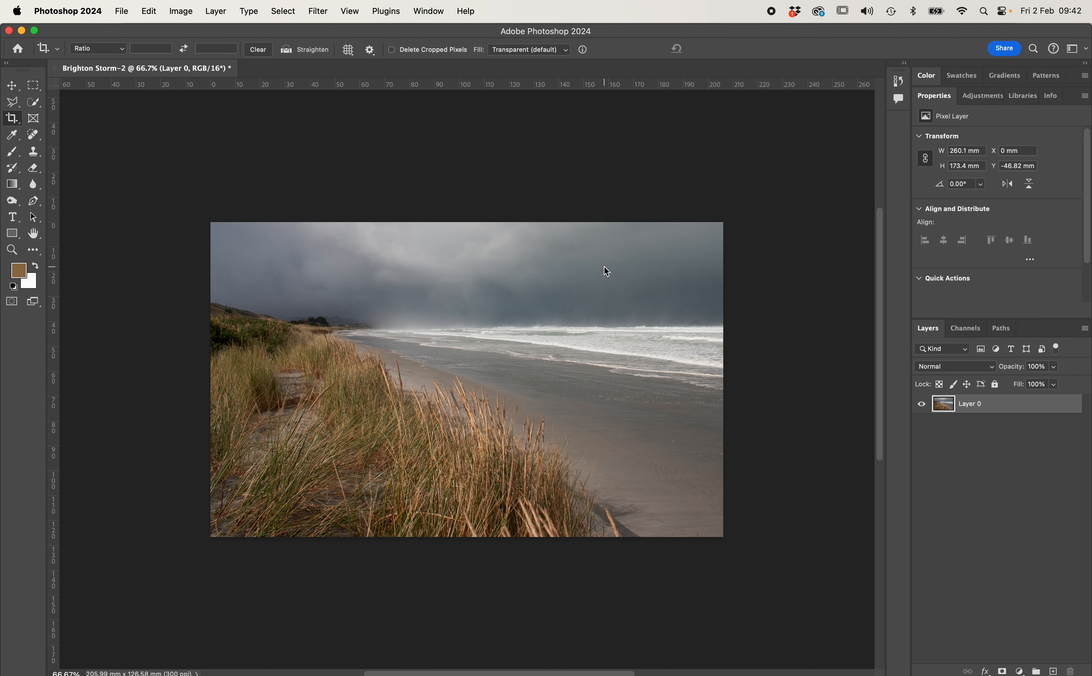
Step: Crop the Brighton Storm-2 photo again, extending the upper-right corner outward to recover part of the hidden sky and sea
left_click(545, 284)
left_click_drag(719, 222, 767, 195)
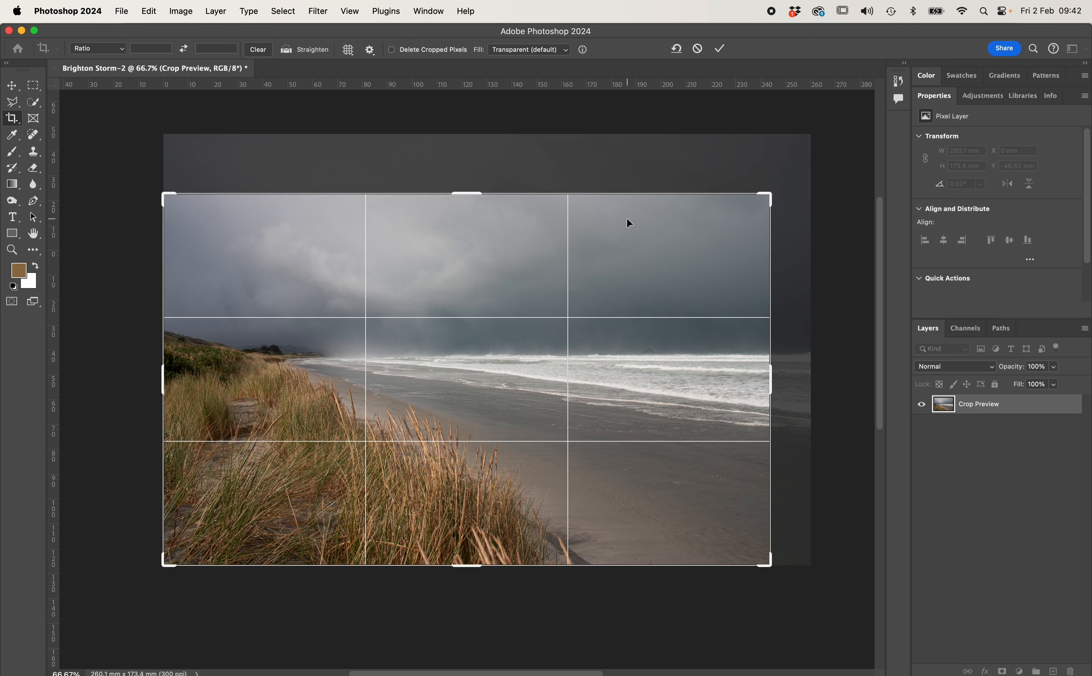
key("Return")
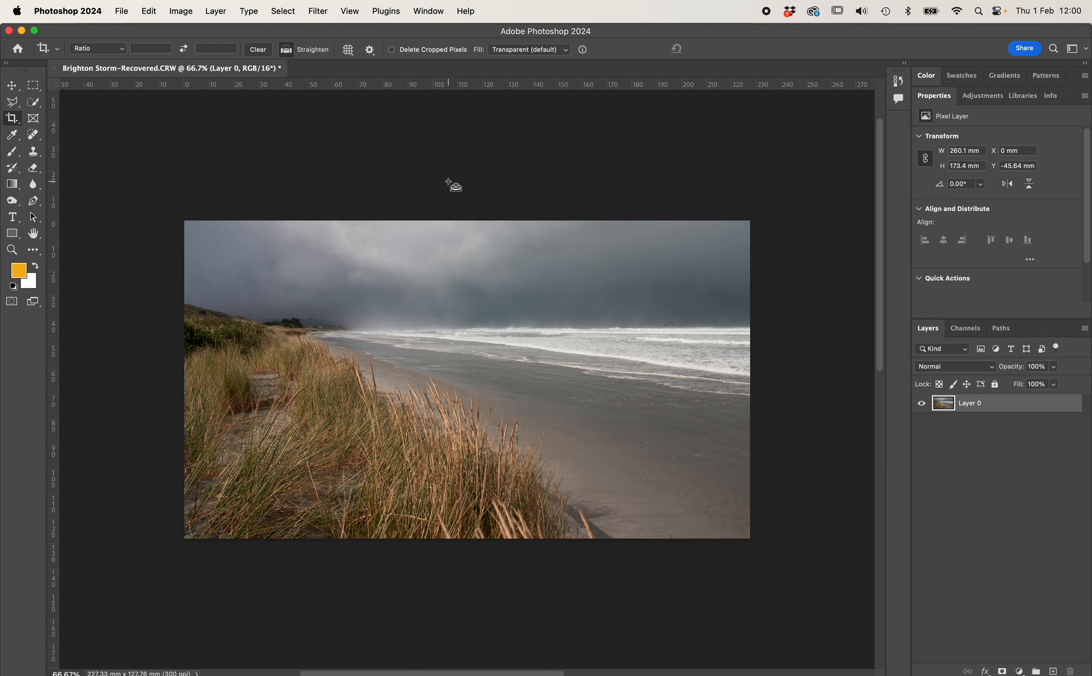
Step: Undo the non-destructive crop of the Brighton Storm-Recovered photo and show the whole image with space around it
key("super+z")
key("super+0")
key("super+minus")
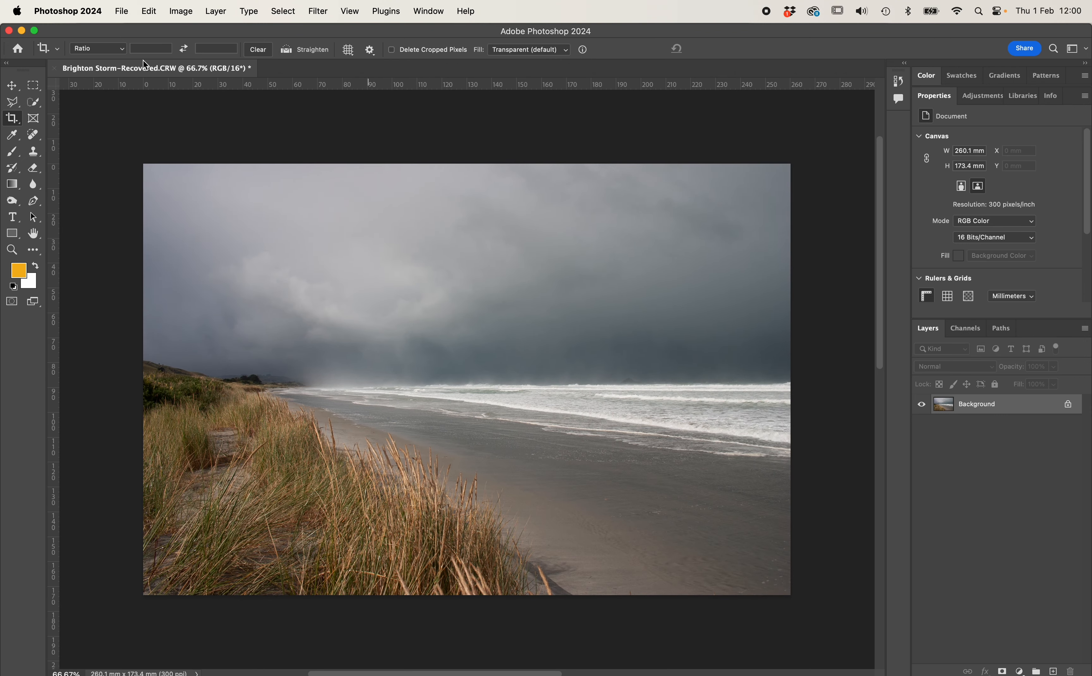
Step: Examine the Crop tool's saved presets and its available aspect ratio and crop size options
left_click(57, 48)
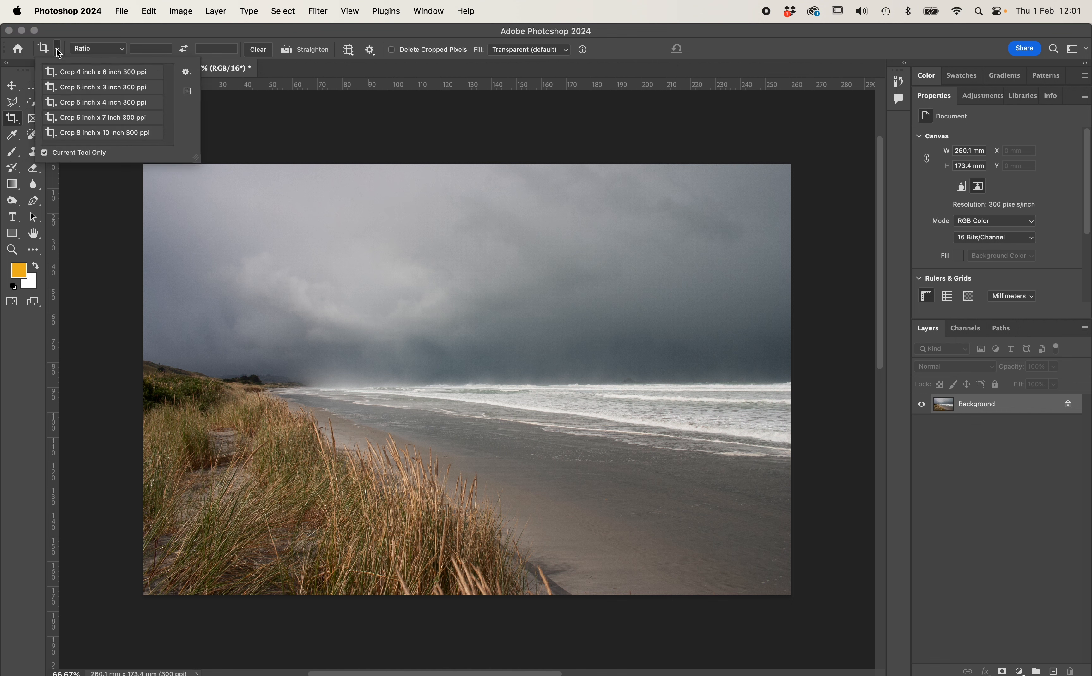
left_click(57, 48)
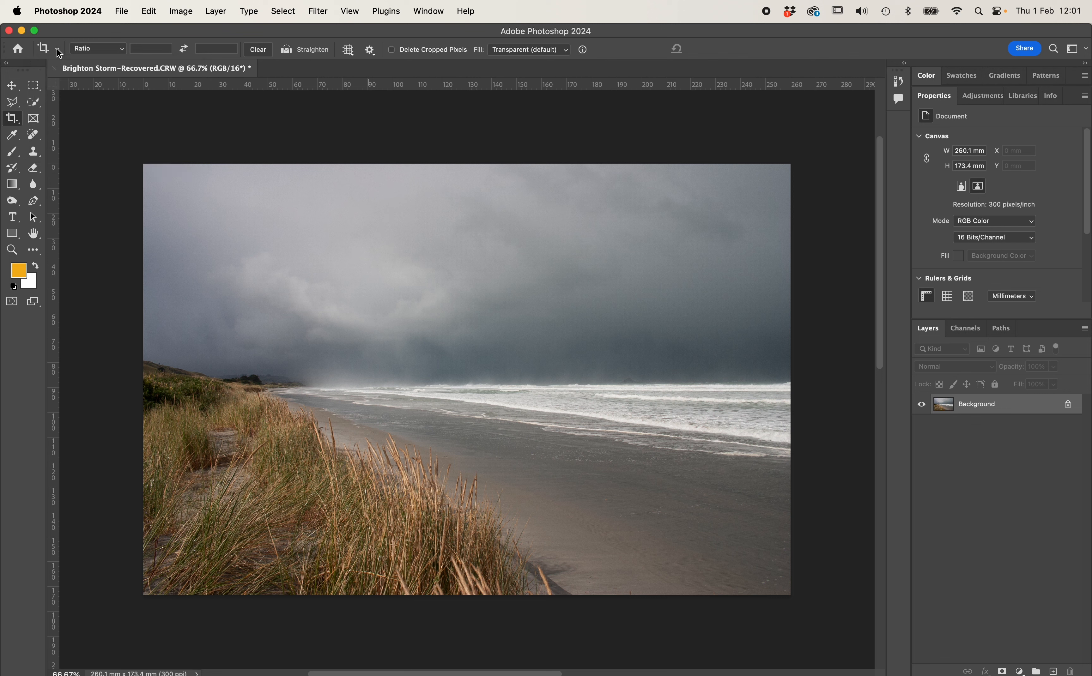
left_click(123, 53)
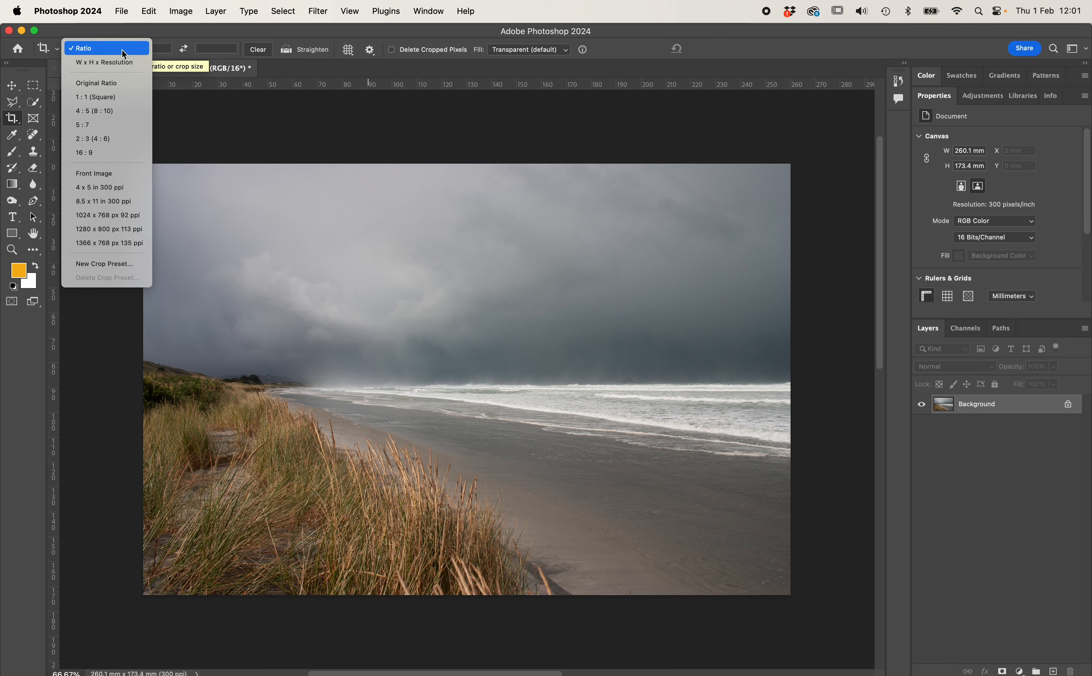
left_click(124, 53)
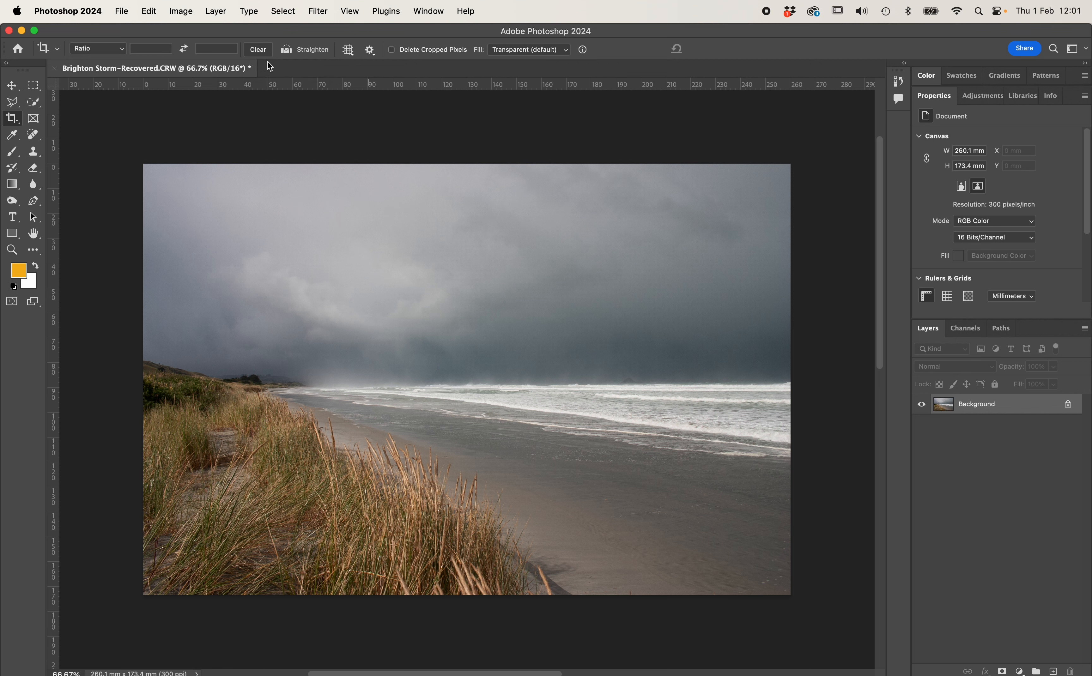
Step: Try to straighten the photo with a sloping line drawn across its full width near the horizon
left_click(286, 49)
left_click_drag(129, 366, 823, 400)
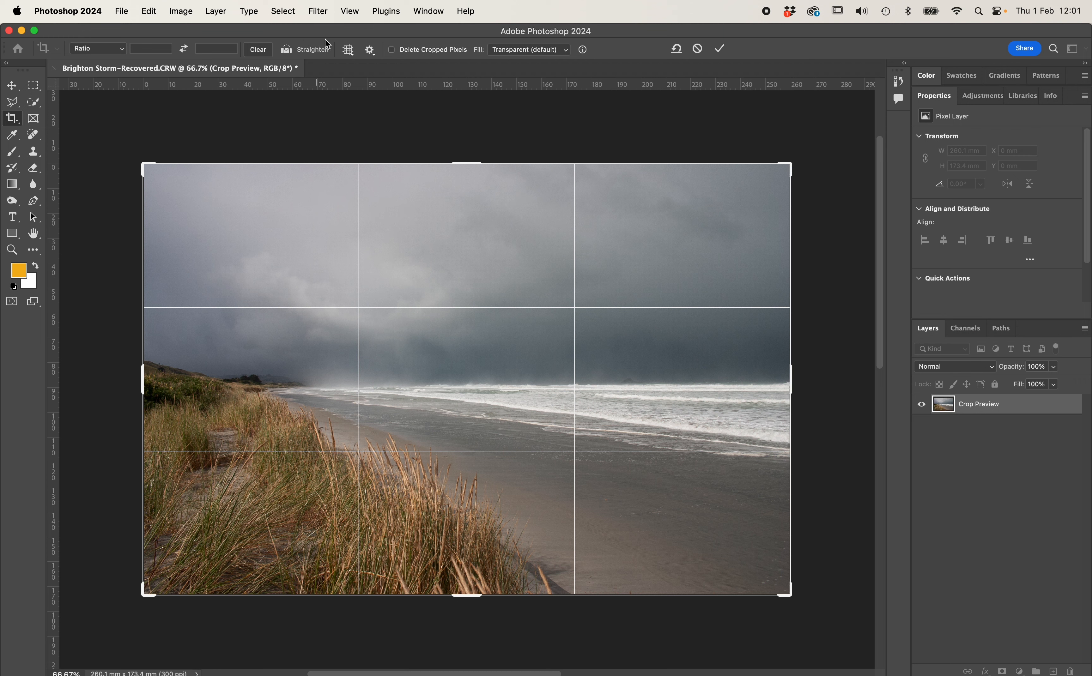
Step: Preview the Grid, Diagonal, Golden Ratio and Golden Spiral crop overlays on the photo in turn
left_click(348, 51)
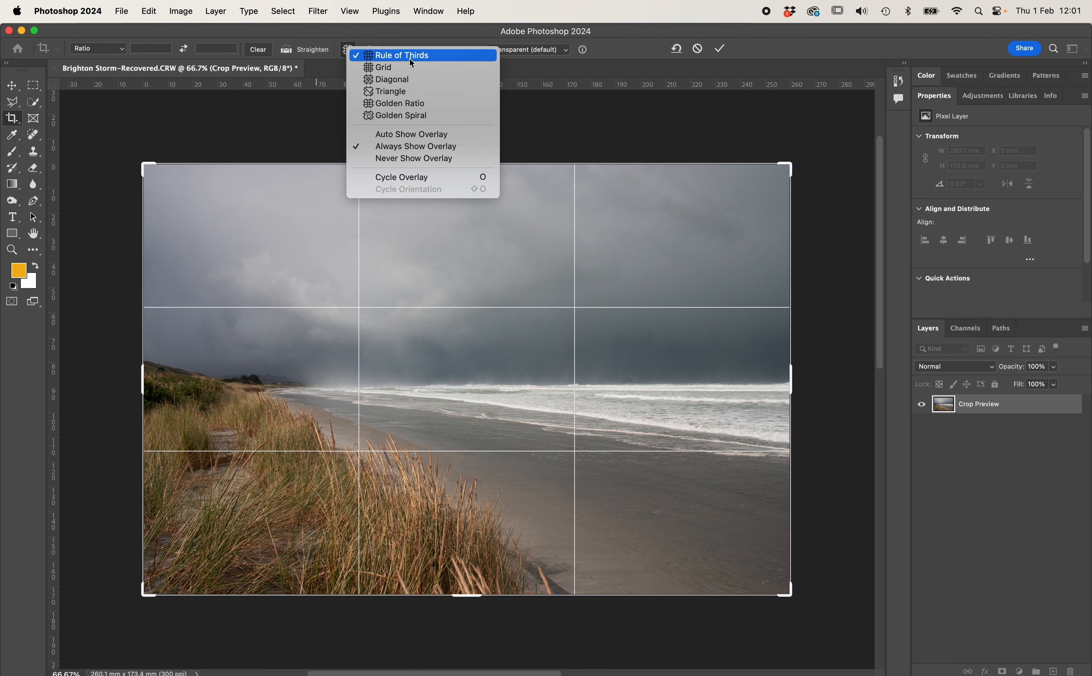
left_click(410, 67)
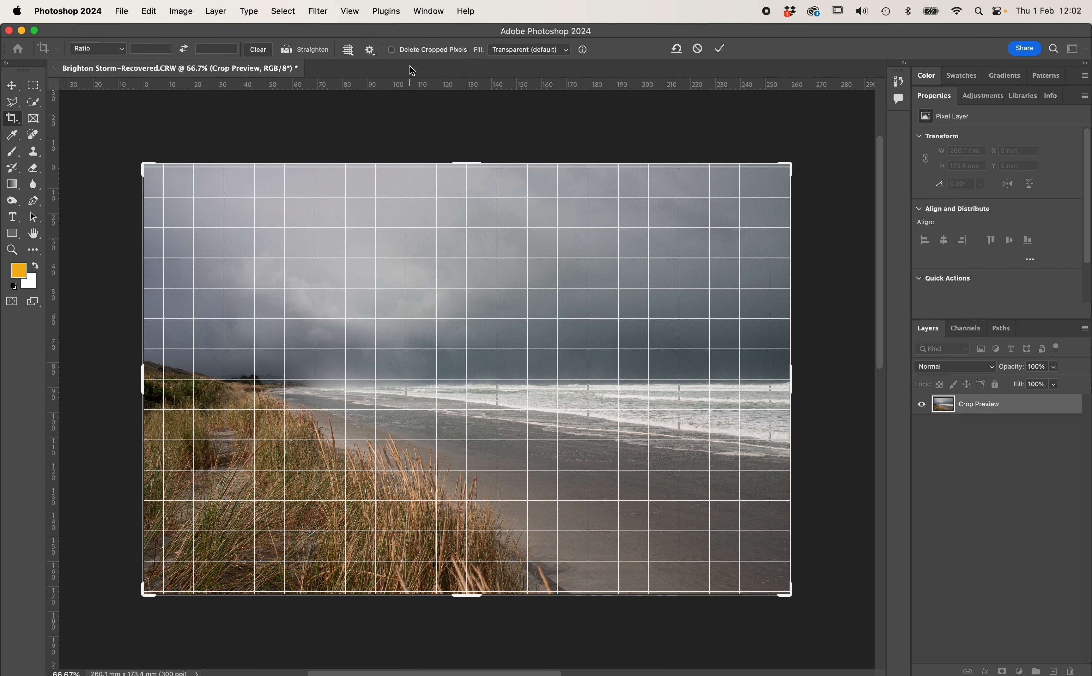
left_click(348, 50)
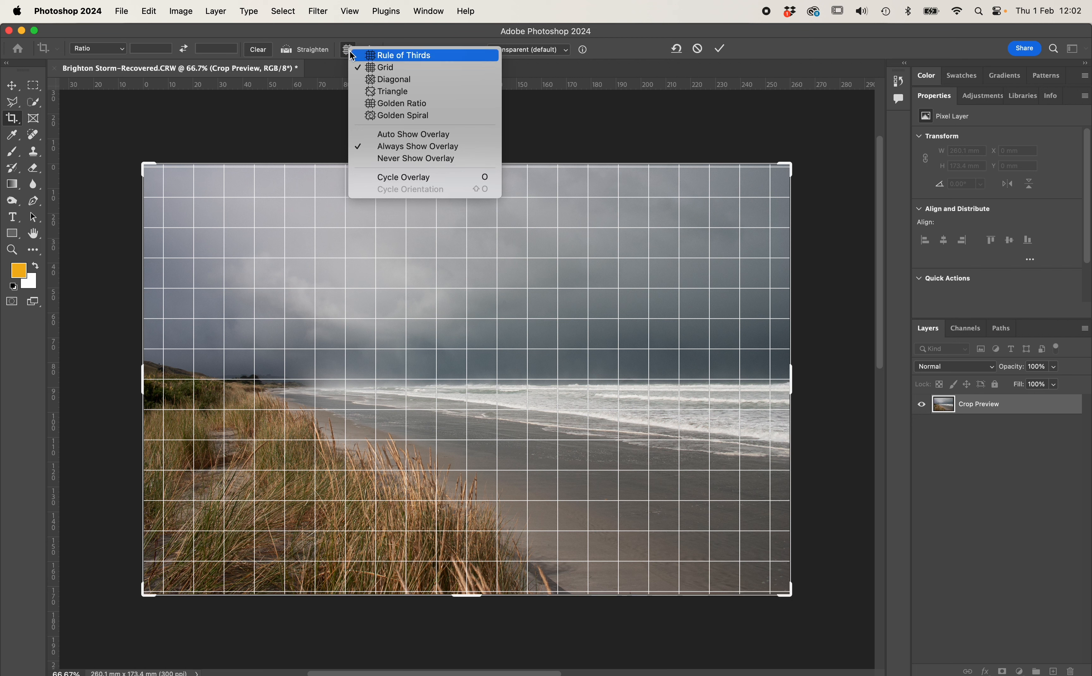
left_click(374, 80)
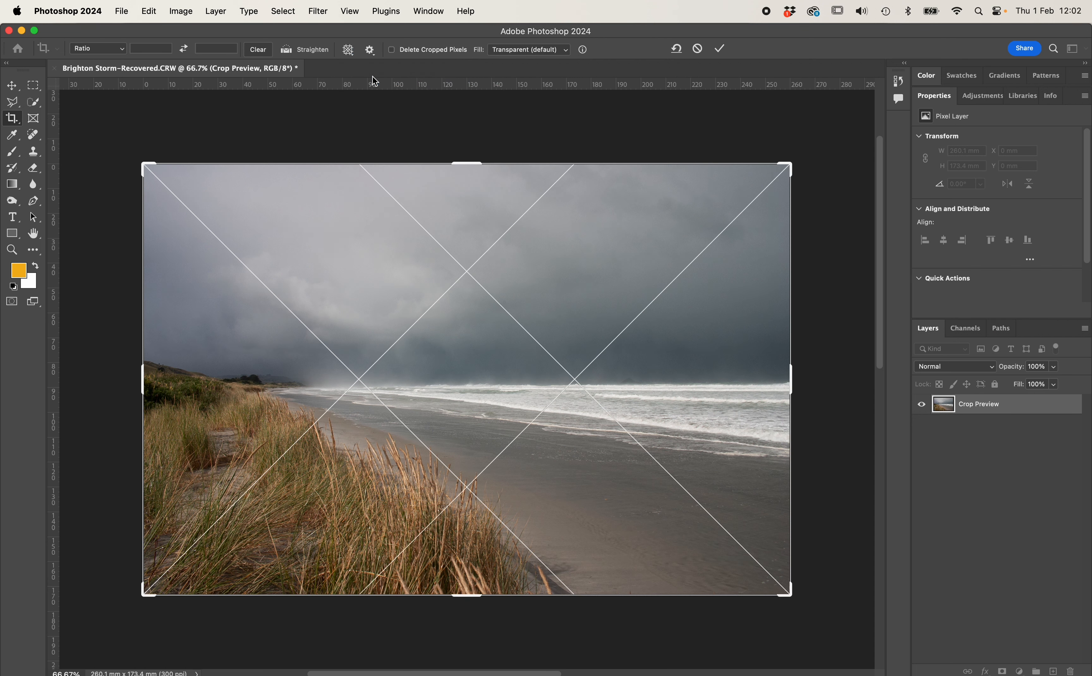
left_click(349, 50)
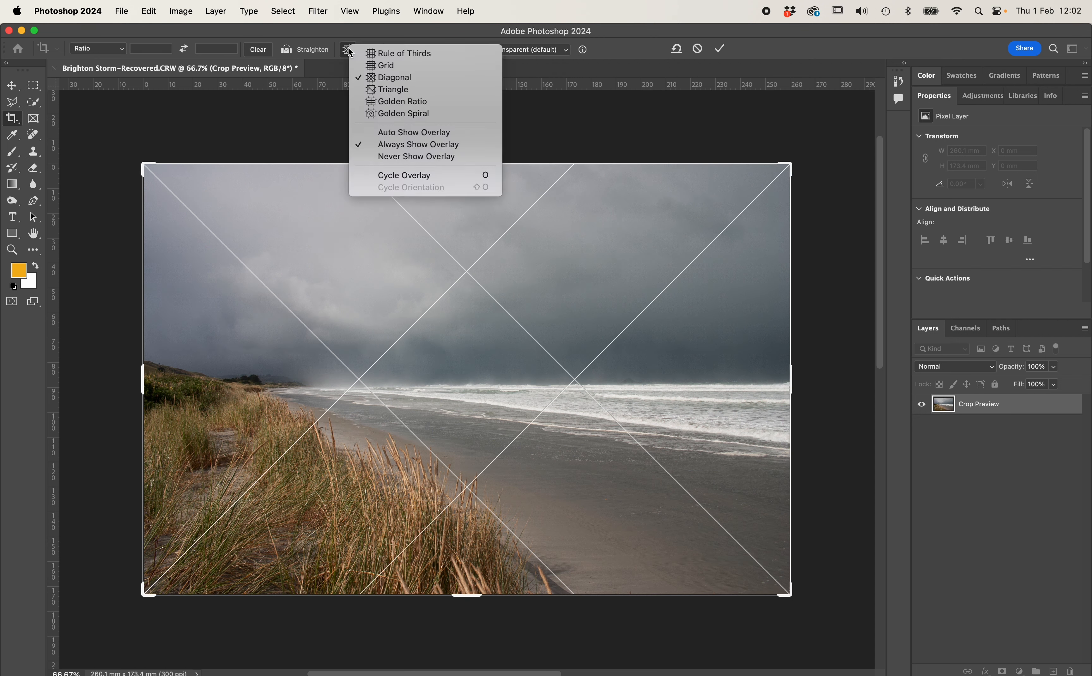
left_click(379, 106)
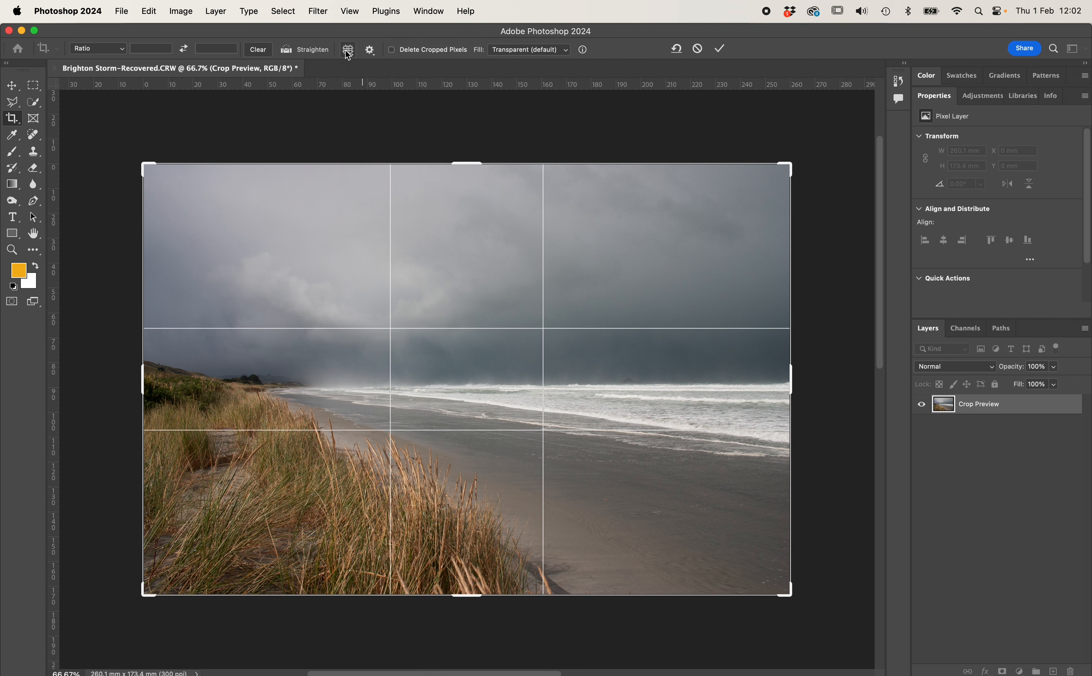
left_click(348, 53)
left_click(401, 117)
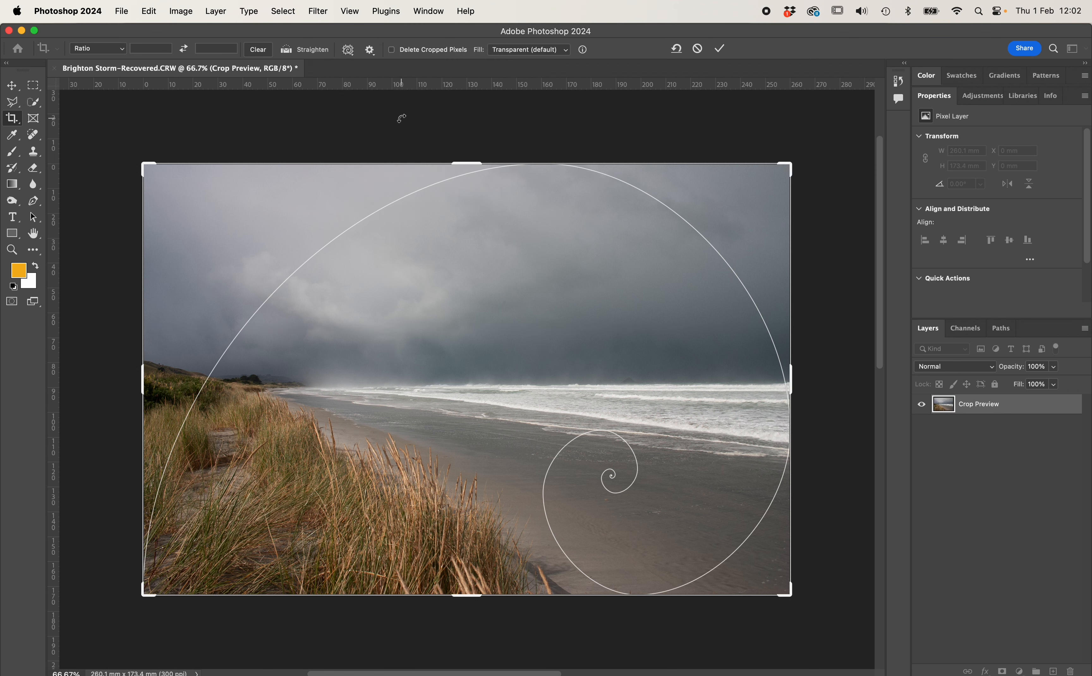
left_click(347, 50)
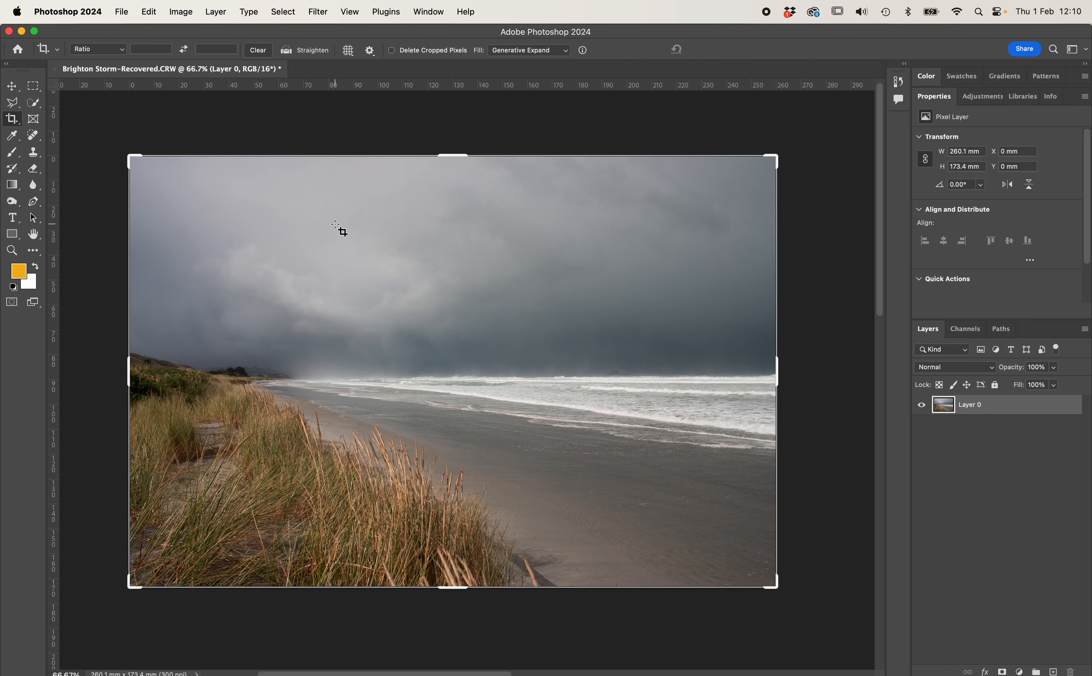
Step: Examine the Crop tool's additional settings and the crop shield colour choices, keeping Match Canvas
left_click(336, 229)
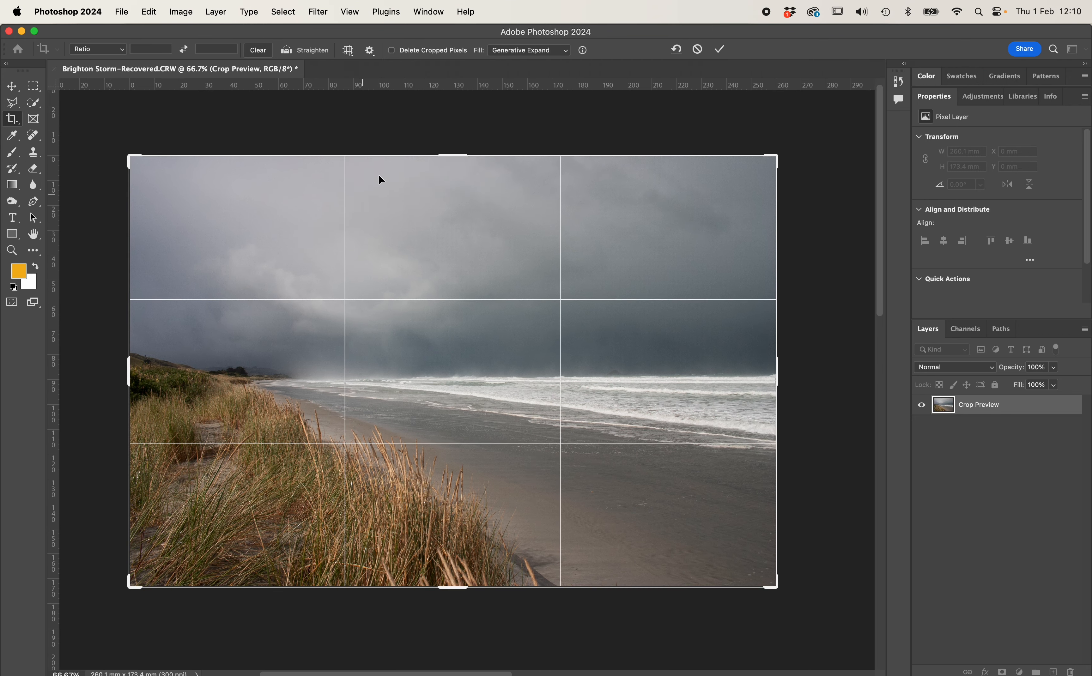
left_click(370, 51)
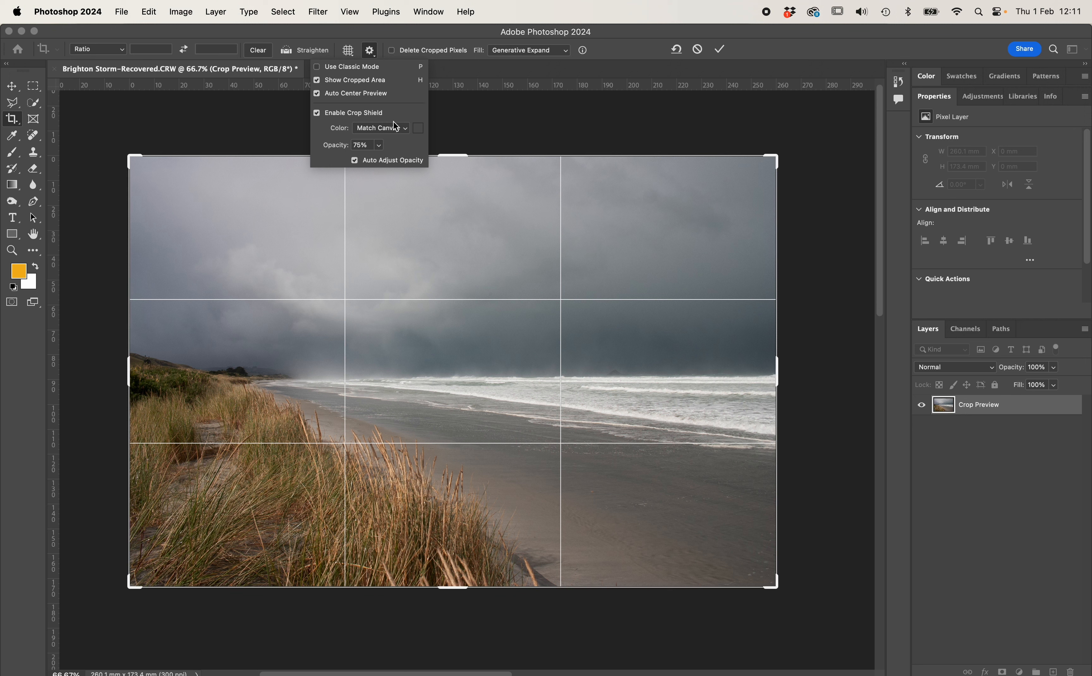
left_click(404, 133)
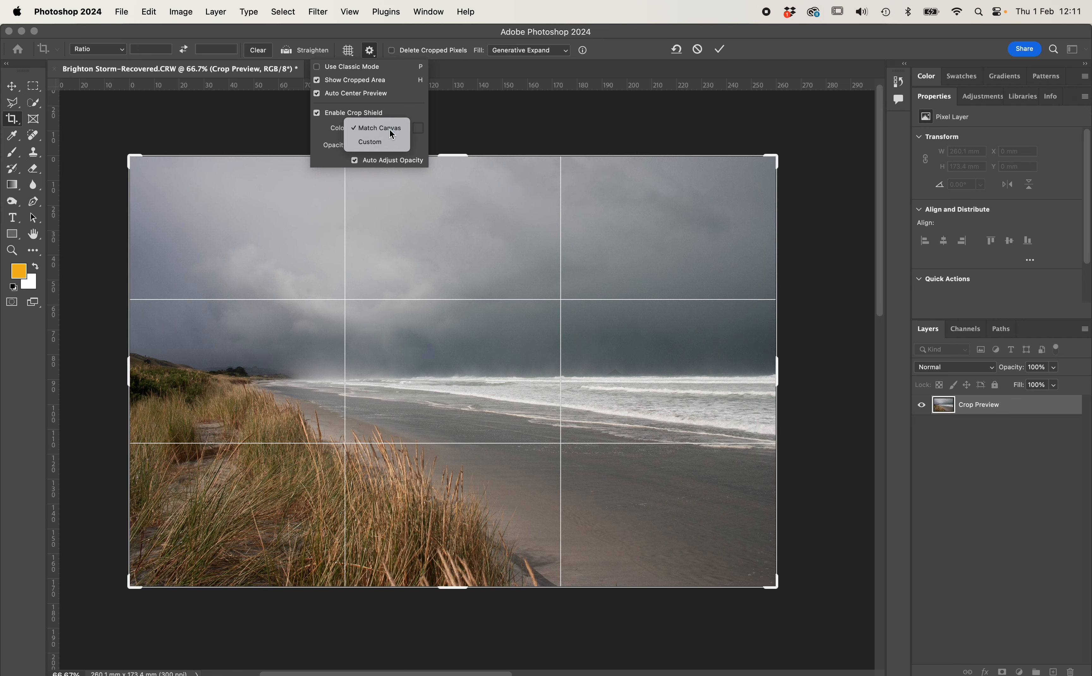
left_click(392, 131)
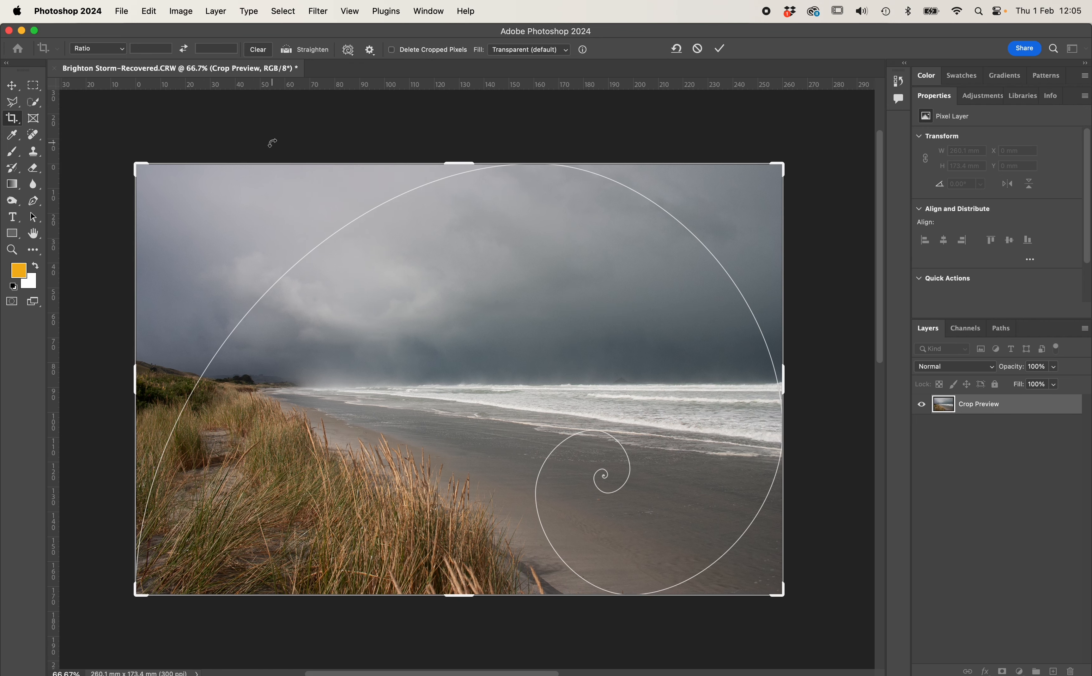
Step: Try a Content-Aware Fill crop extending the canvas past the photo's top and right edges to about 271 × 180 mm, and undo it
left_click(520, 50)
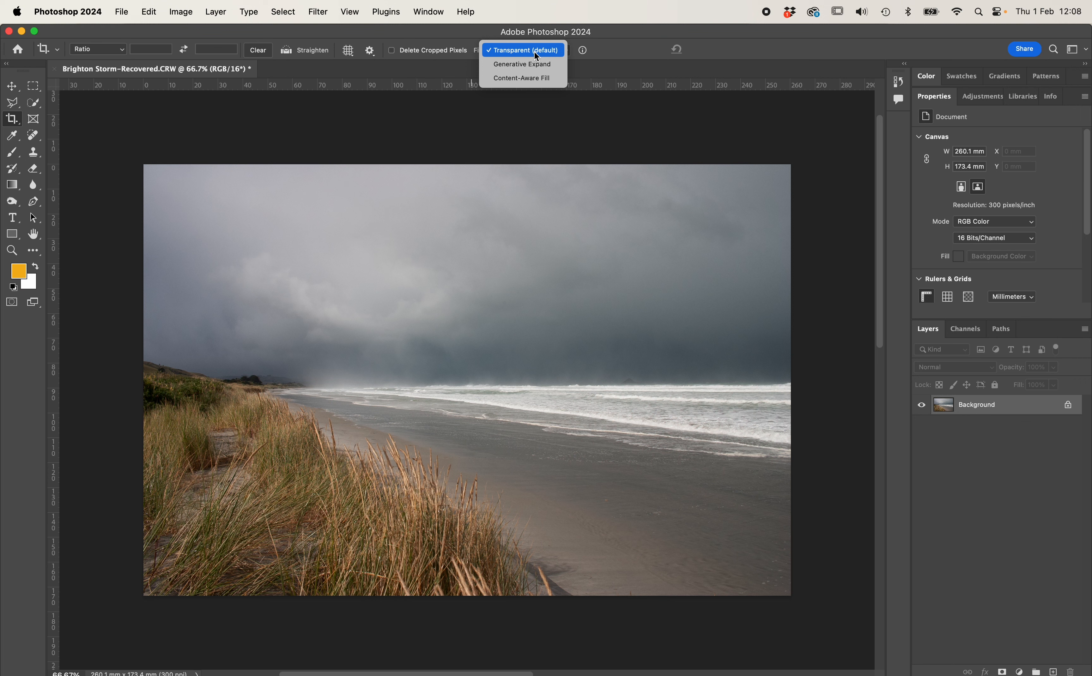
left_click(522, 78)
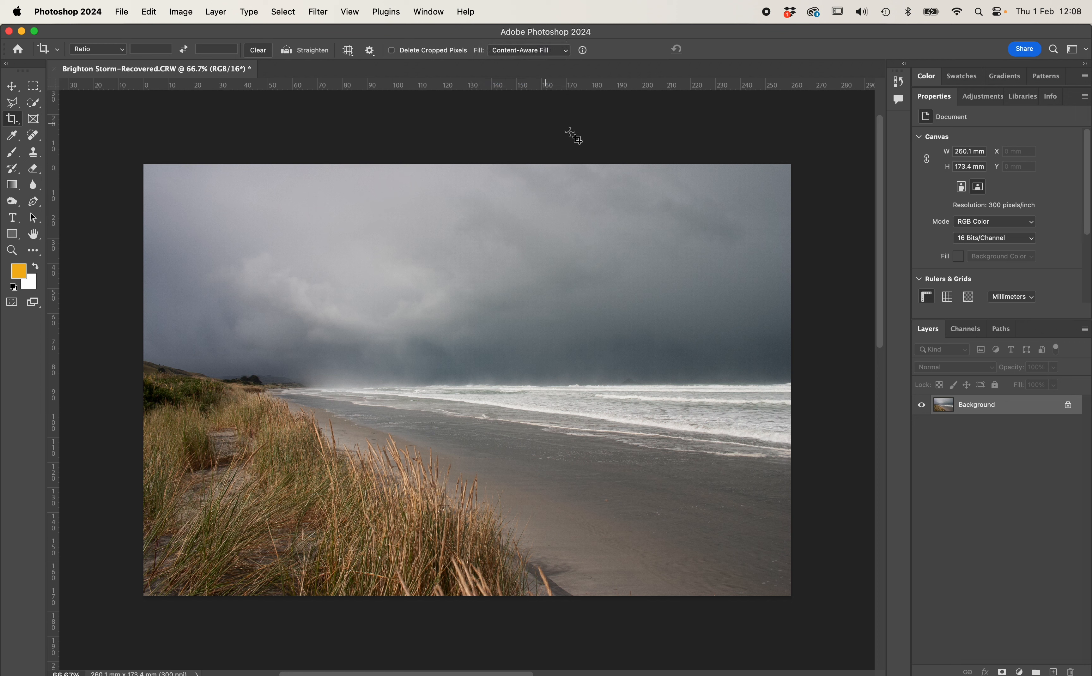
left_click(615, 230)
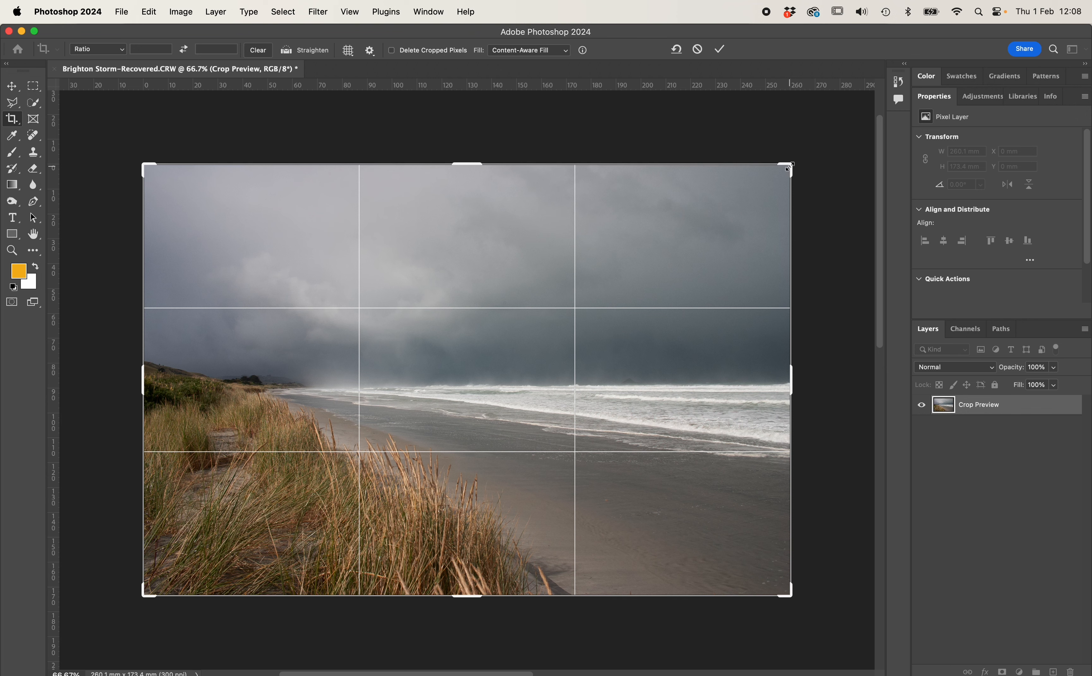
left_click_drag(790, 164, 804, 155)
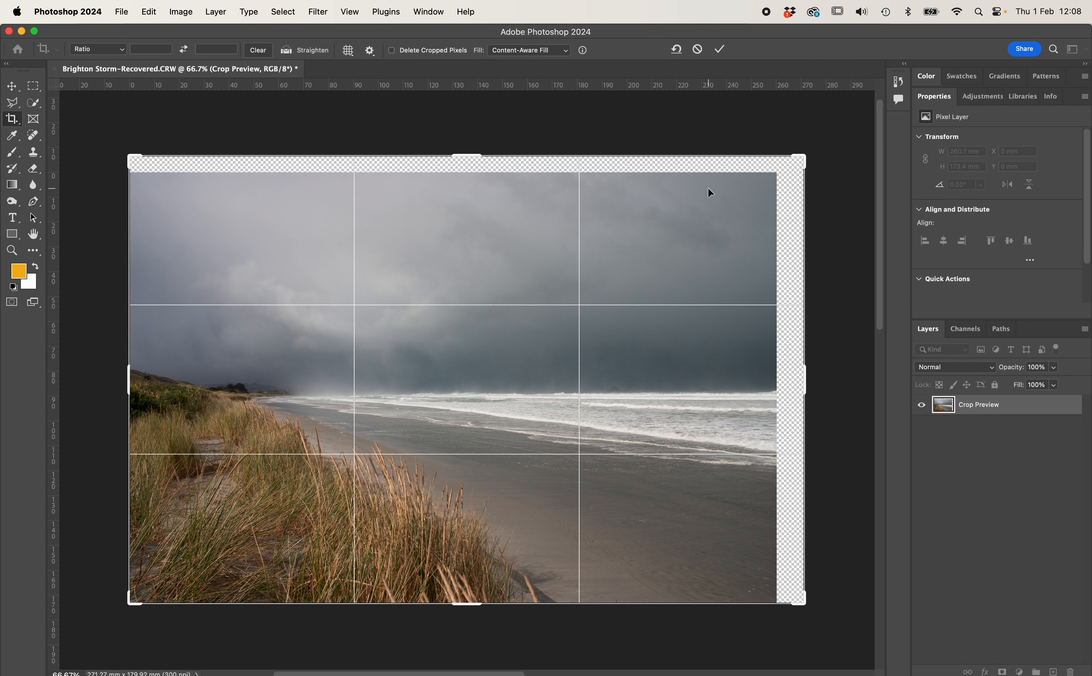
key("Return")
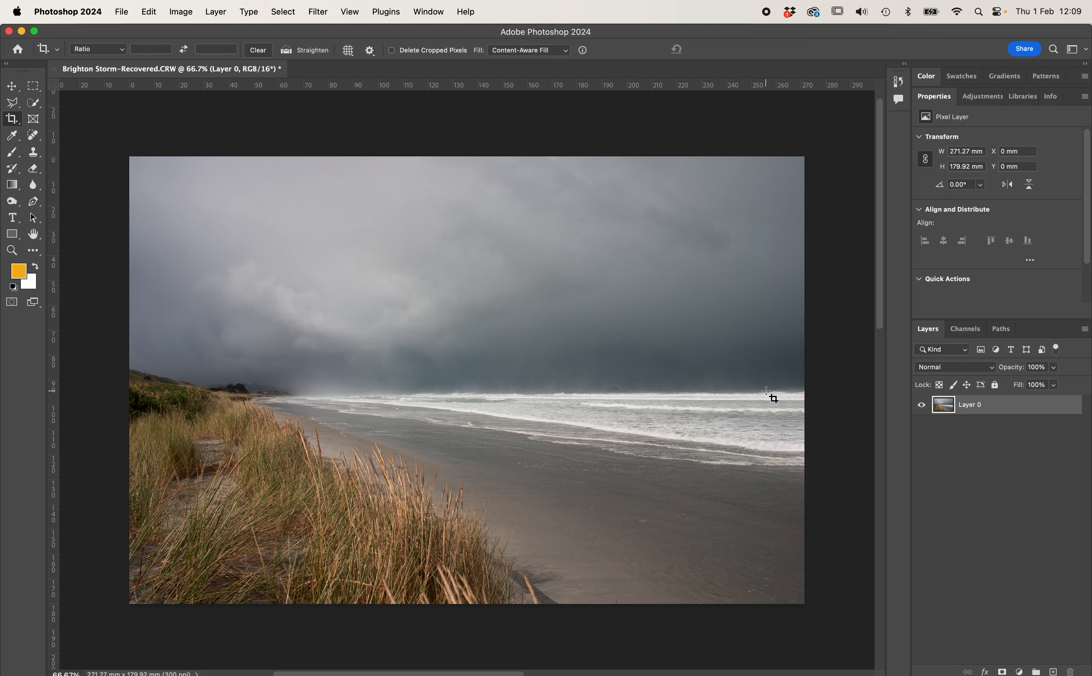
key("super+z")
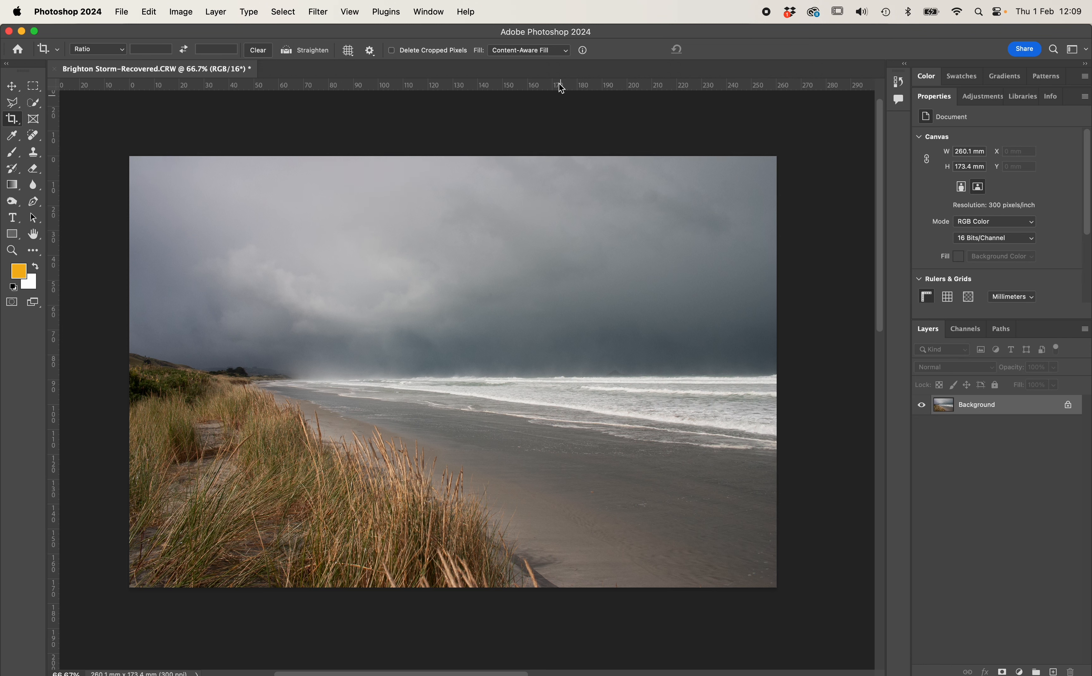
Step: Try a Generative Expand crop extending the canvas past the top and right edges to about 269 × 180 mm, and cancel the generation prompt
left_click(535, 51)
left_click(536, 67)
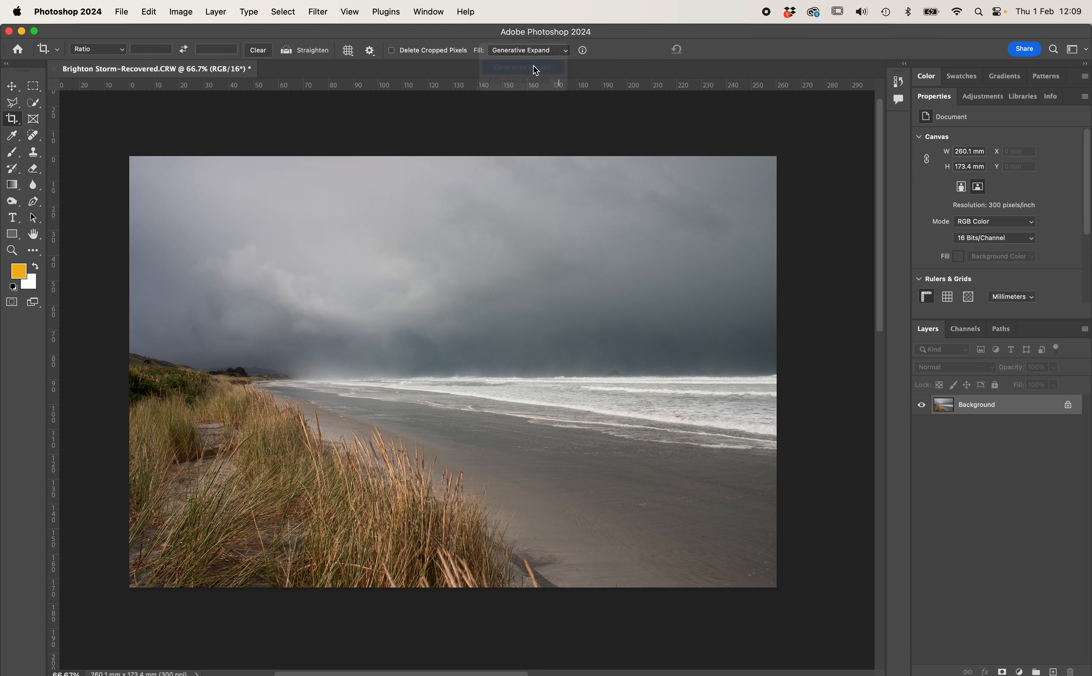
left_click(567, 184)
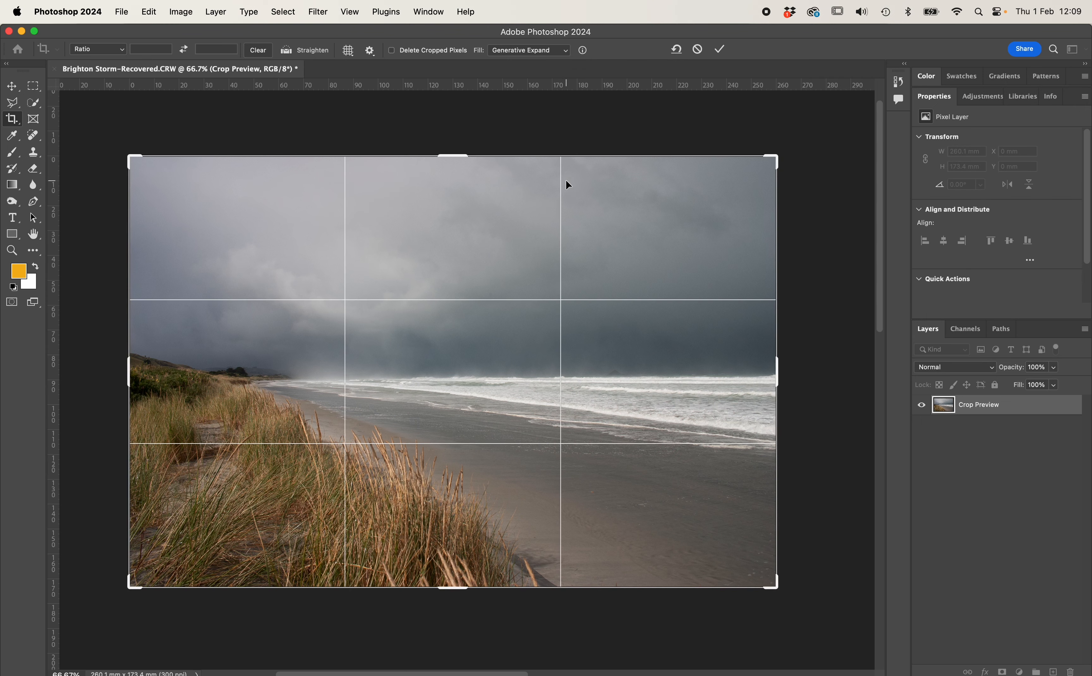
left_click_drag(776, 156, 788, 148)
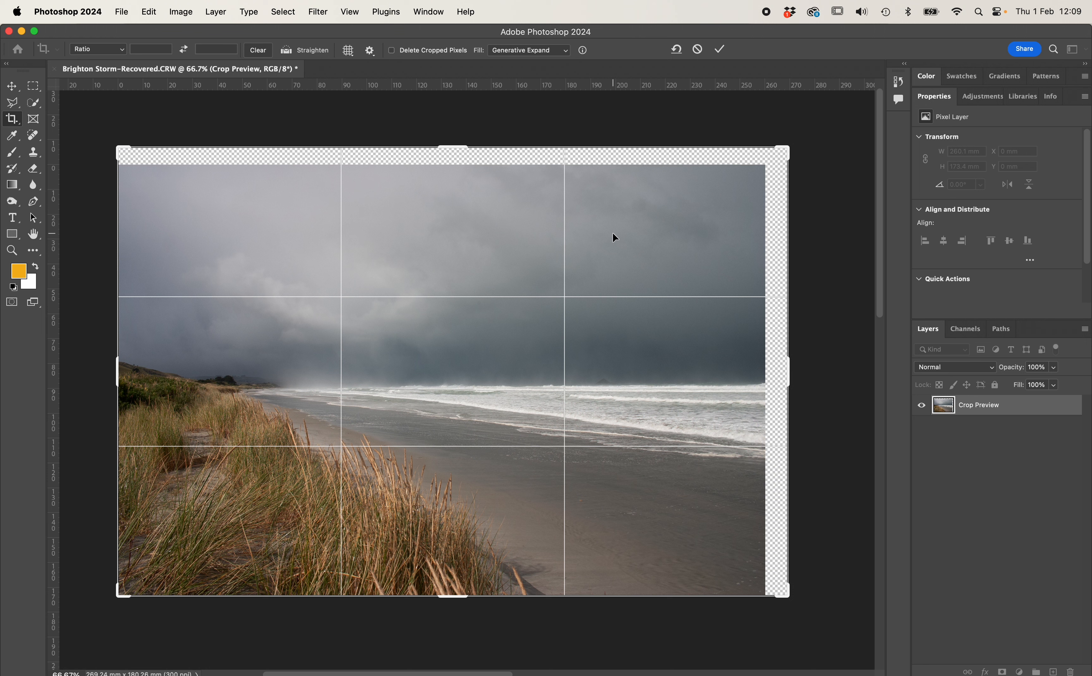
key("Return")
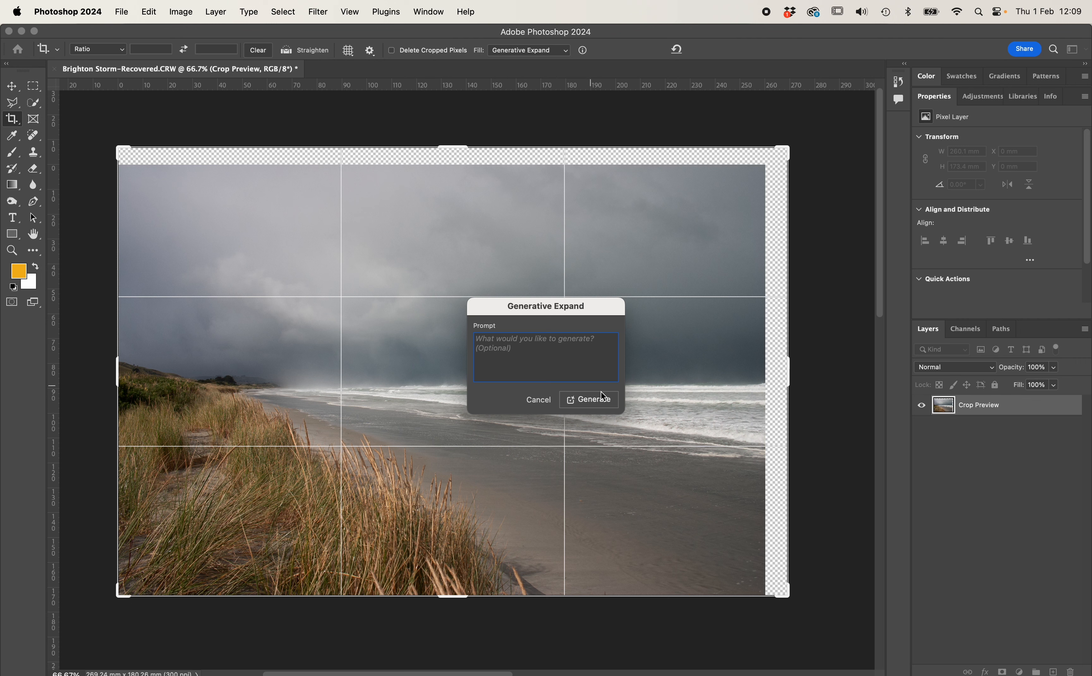
left_click(538, 400)
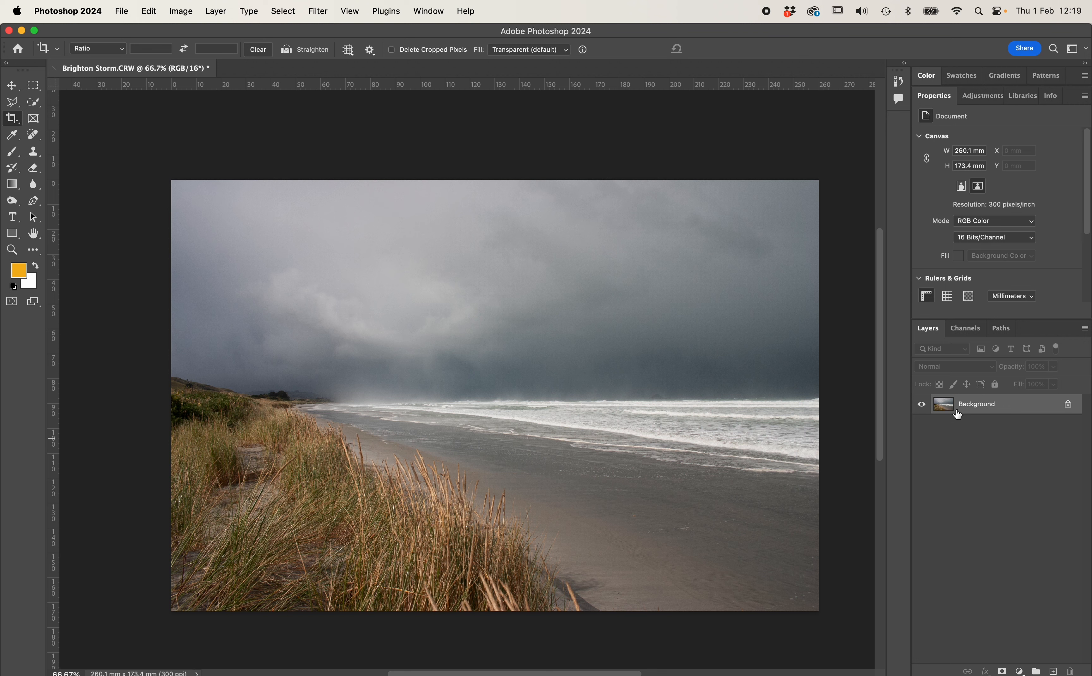
Step: Crop the Brighton Storm photo non-destructively to about 199 × 126 mm, trimming the upper sky and right side, and keep its layer name
left_click(497, 334)
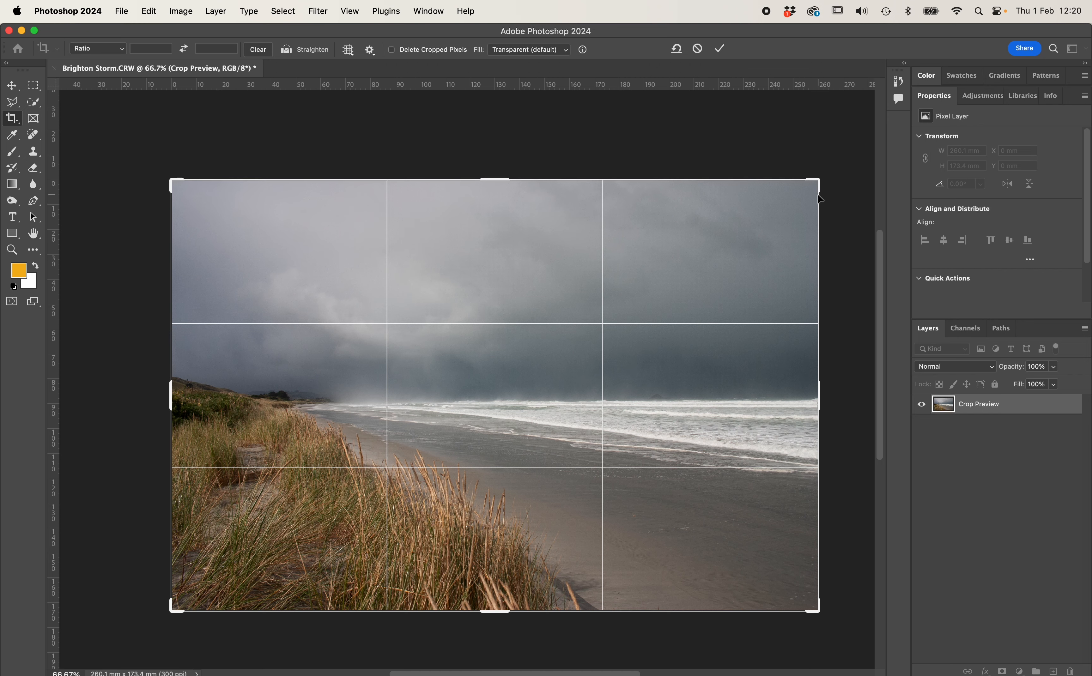
left_click_drag(815, 181, 741, 241)
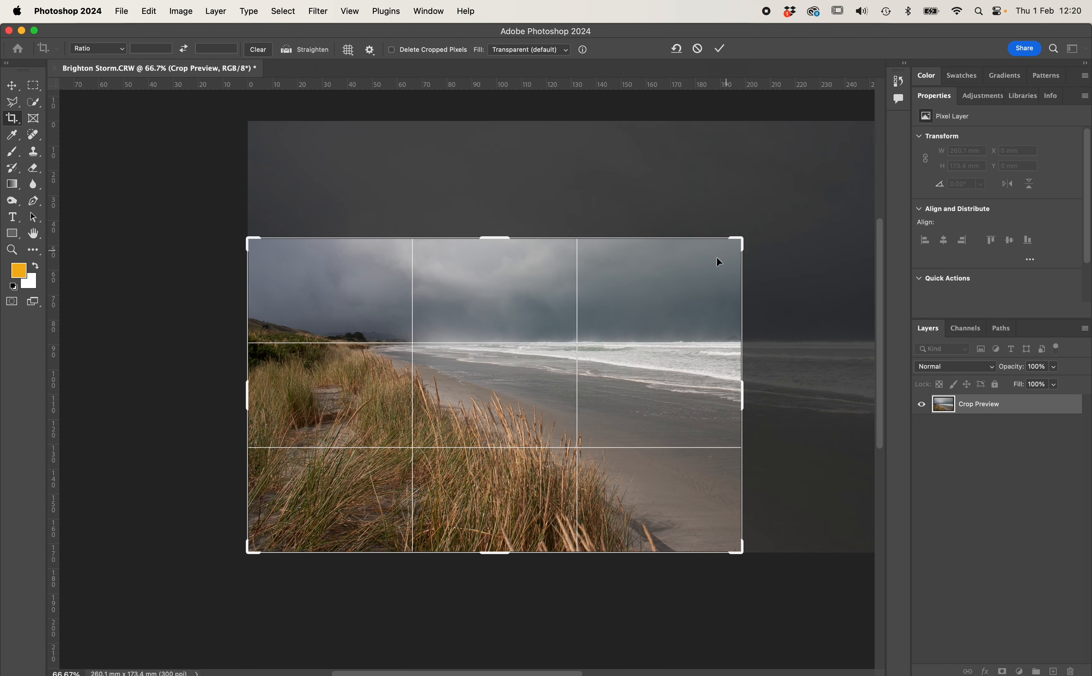
key("Return")
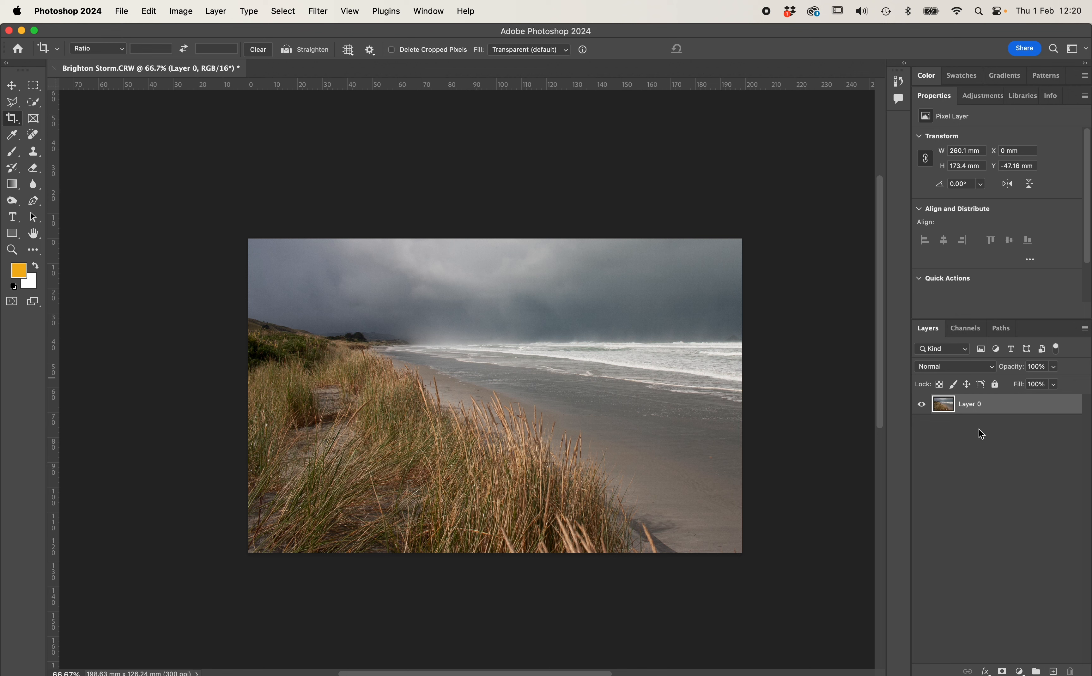
double_click(968, 404)
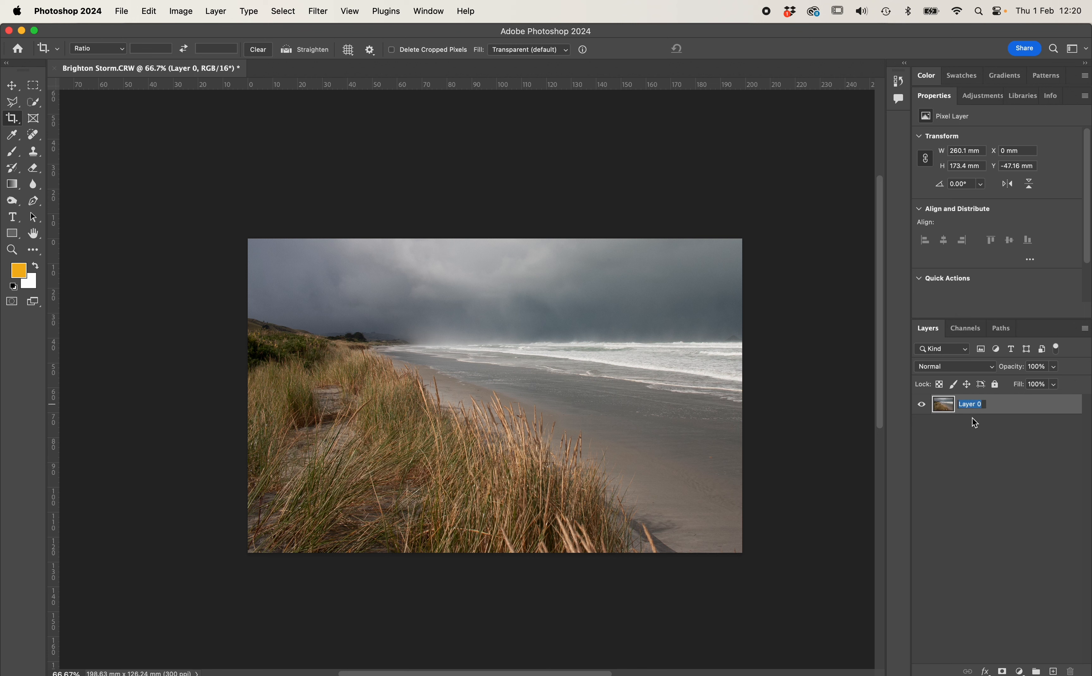
key("Return")
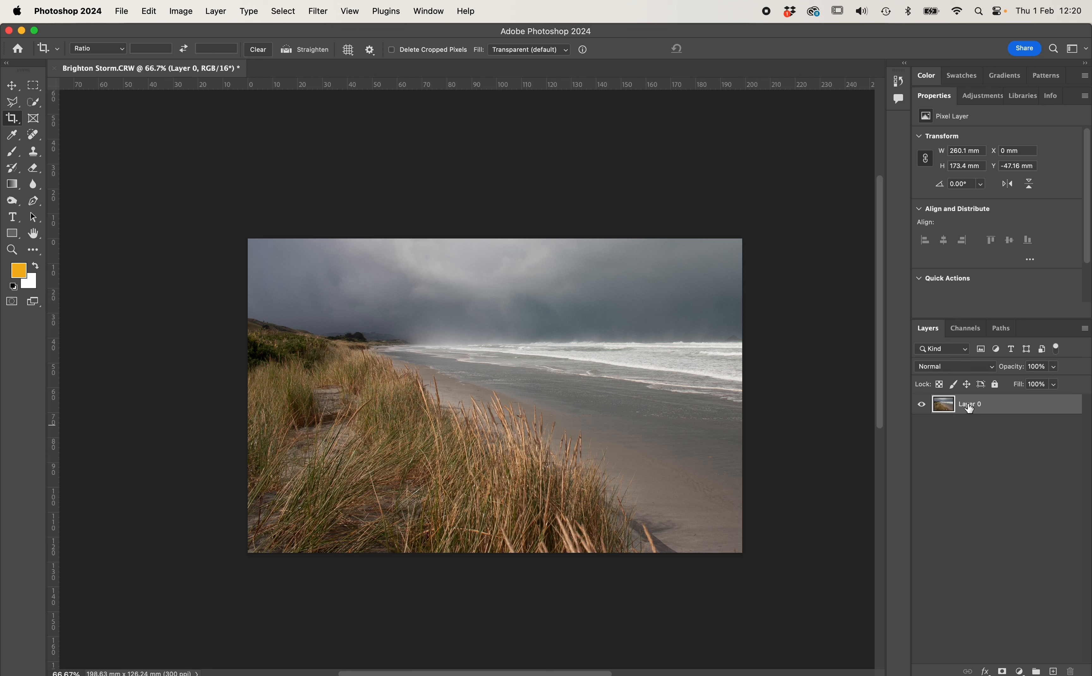